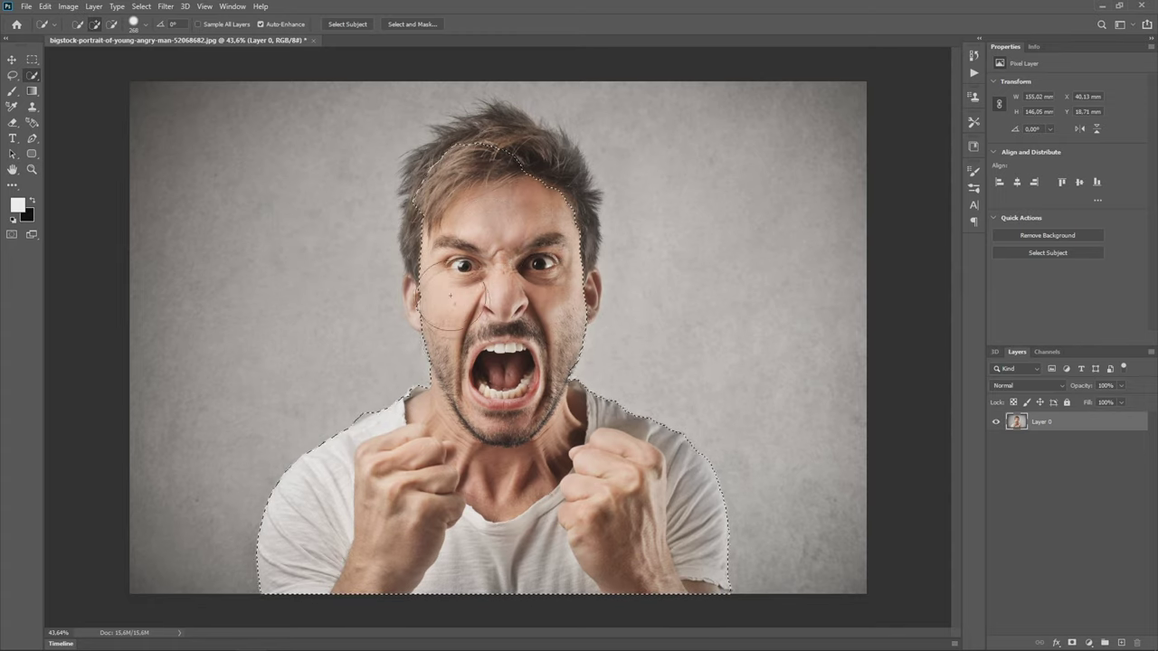
Add the man's face and hair to the Quick Selection and remove the background spill above the shoulder on the image's left.
drag(450, 297, 444, 186)
drag(576, 201, 501, 151)
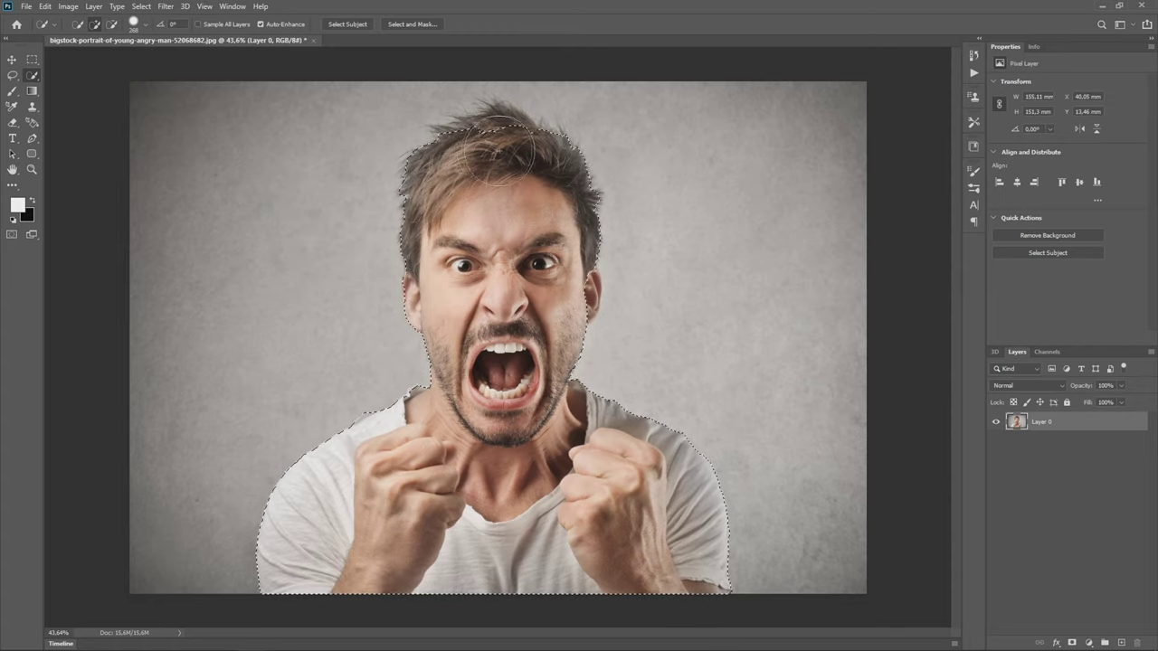
scroll(370, 411, up, 6)
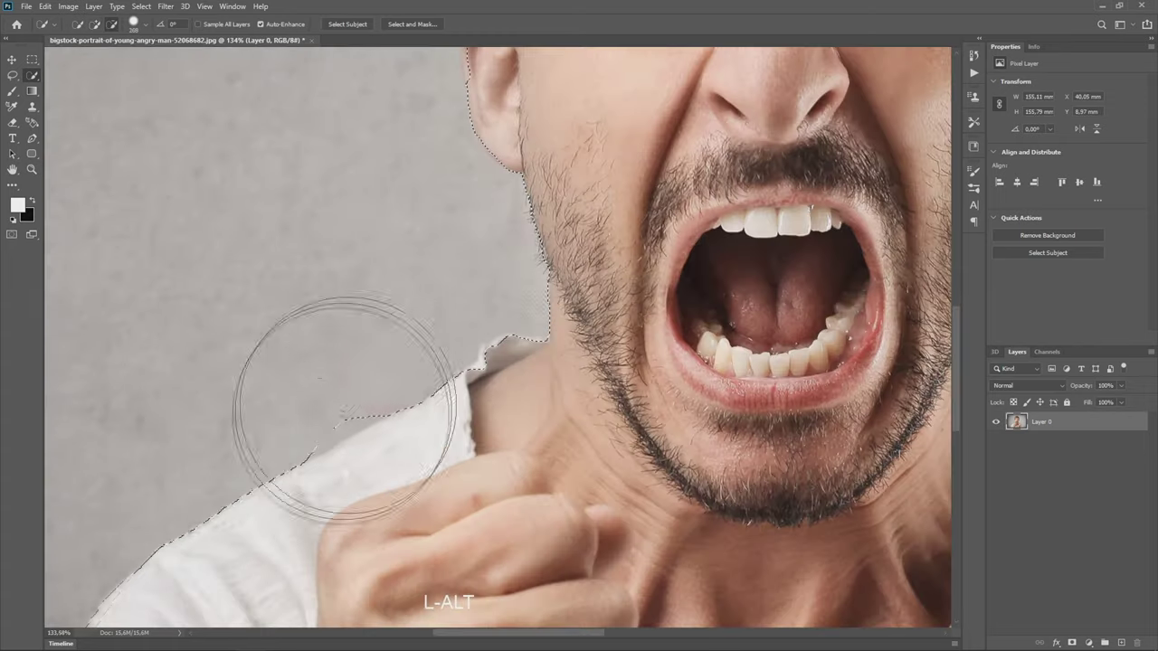
drag(344, 411, 314, 411)
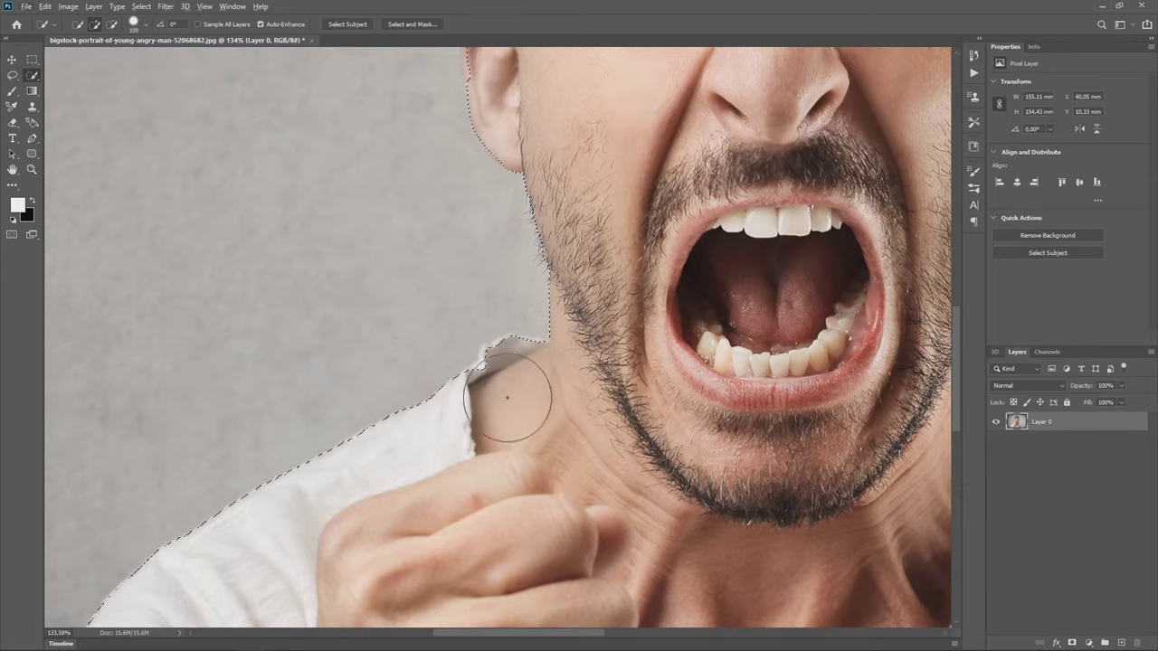
Clean up the selection outline around the shirt with the Lasso tool, trimming the background beside the right sleeve's lower corner.
key(l)
scroll(553, 347, down, 6)
mouse_move(721, 517)
mouse_down()
mouse_move(496, 242)
mouse_move(363, 245)
mouse_up()
scroll(727, 393, up, 11)
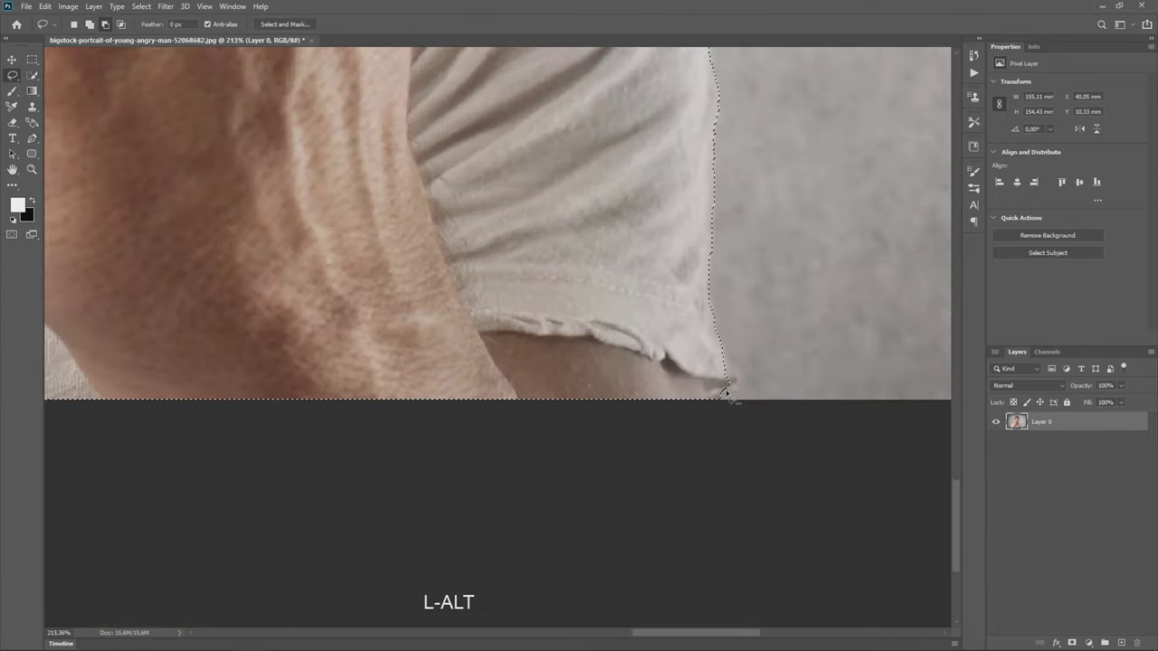
drag(728, 393, 710, 393)
scroll(760, 355, down, 6)
drag(726, 176, 703, 369)
scroll(703, 370, up, 6)
scroll(665, 208, down, 4)
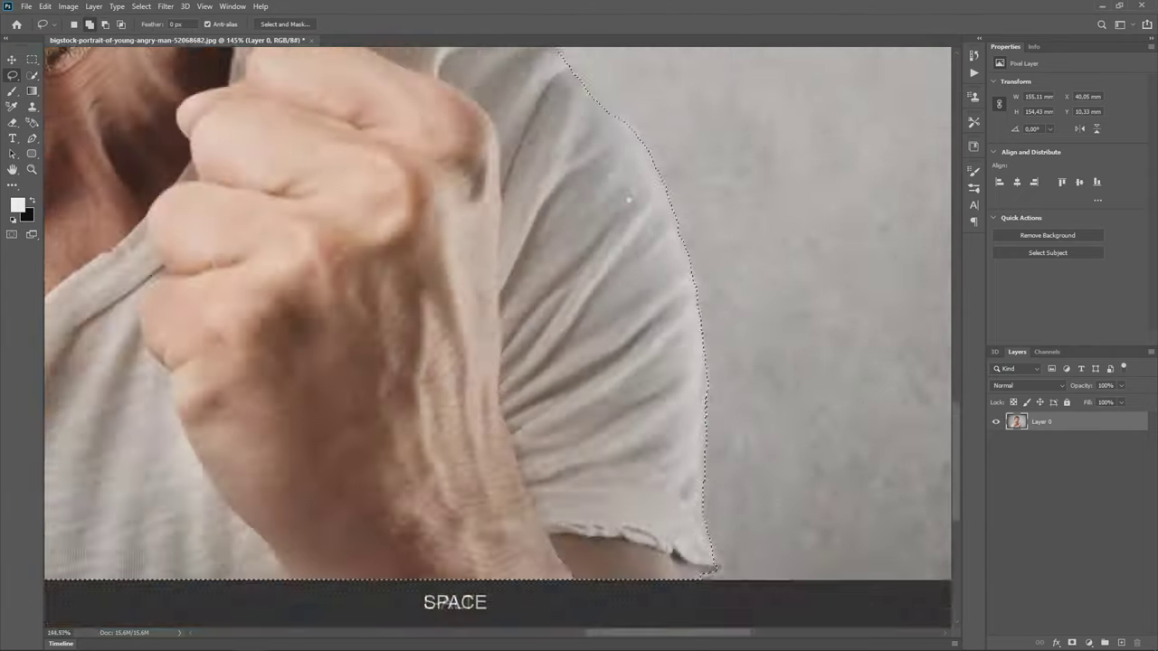
drag(629, 200, 697, 499)
scroll(618, 344, up, 6)
scroll(740, 474, down, 6)
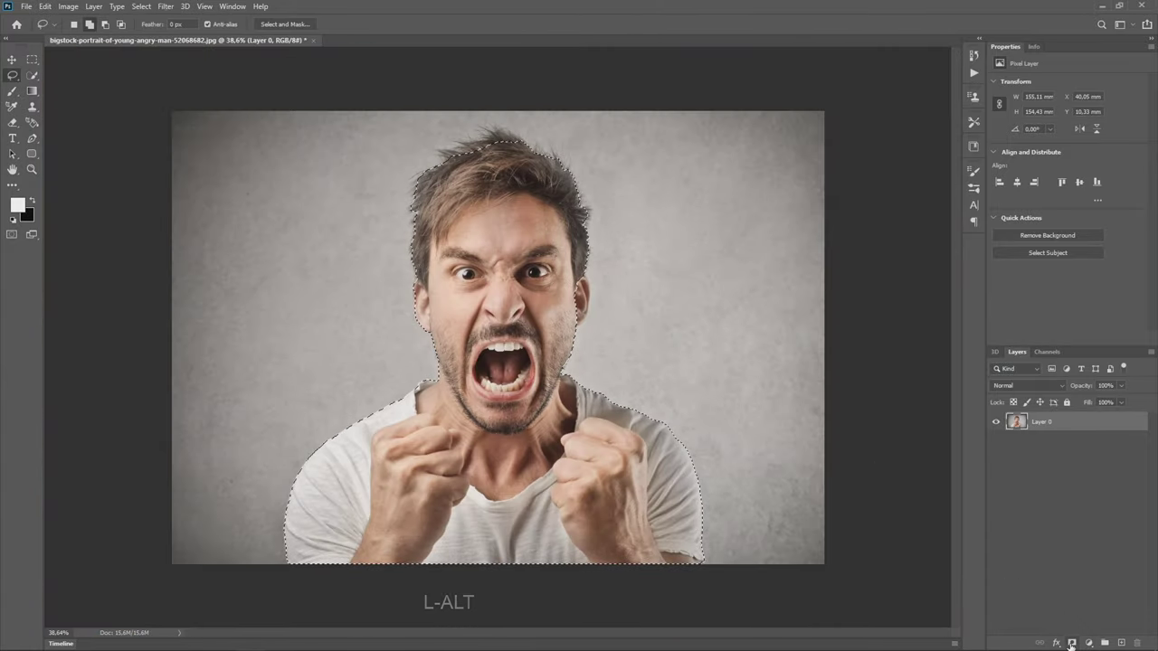
Mask Layer 0 with the selection and open that mask in Select and Mask.
click(1072, 643)
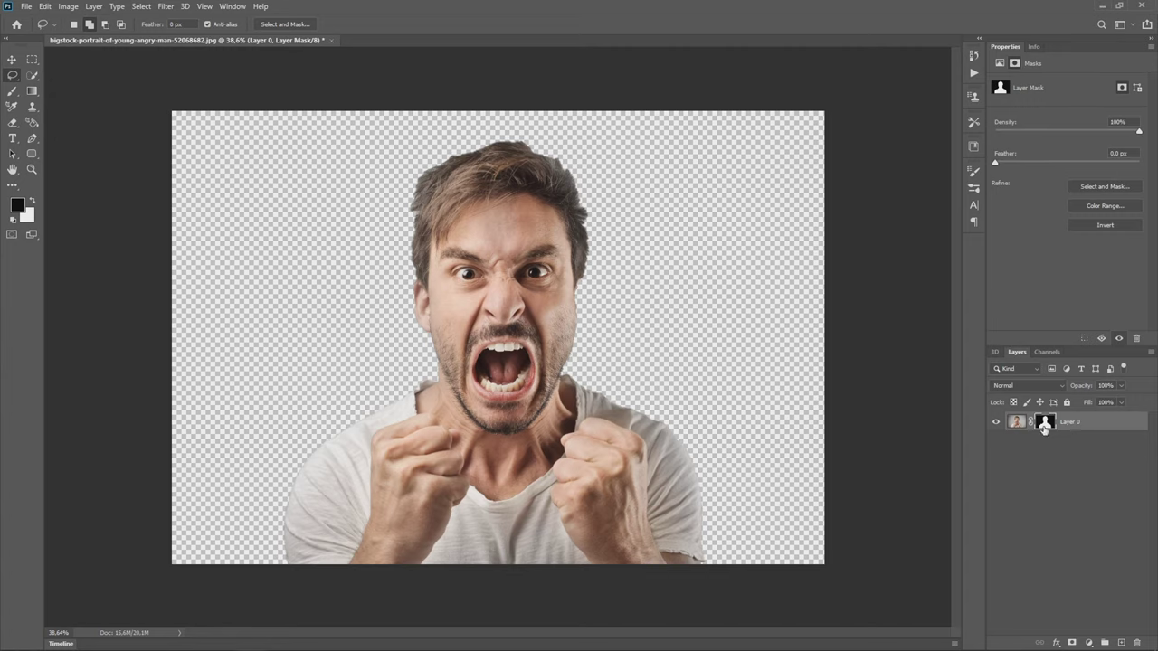
right_click(1044, 425)
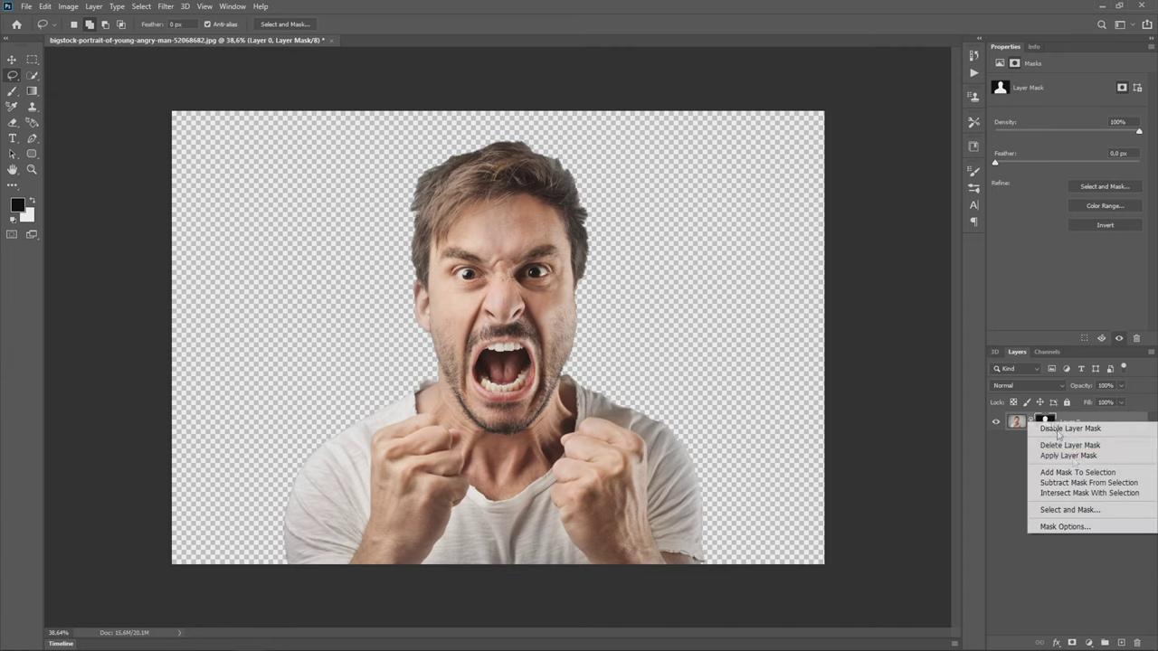
click(1091, 511)
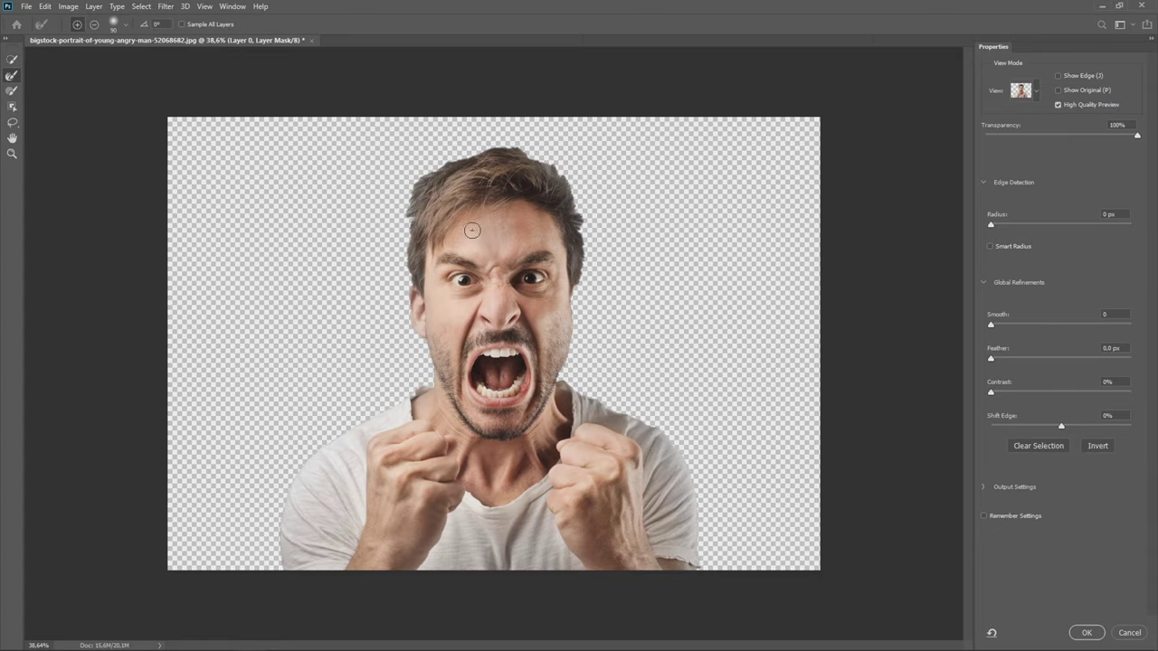
Refine the mask edge along the top and sides of the hair with a 74 px Refine Edge brush.
drag(471, 232, 490, 230)
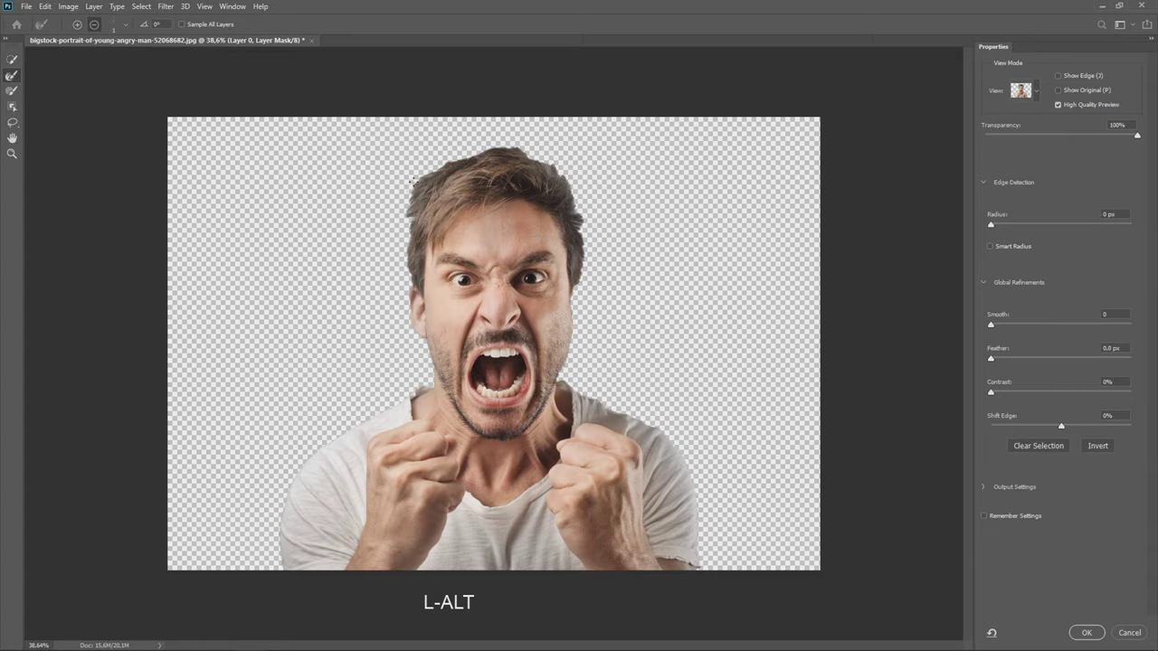
scroll(413, 181, up, 13)
mouse_move(391, 134)
mouse_down()
mouse_move(437, 238)
mouse_move(512, 228)
mouse_up()
mouse_move(681, 132)
mouse_down()
mouse_move(597, 146)
mouse_move(491, 191)
mouse_move(409, 256)
mouse_move(382, 488)
mouse_move(525, 156)
mouse_move(398, 258)
mouse_up()
mouse_move(398, 258)
mouse_down()
mouse_move(706, 126)
mouse_move(394, 254)
mouse_move(477, 151)
mouse_move(684, 103)
mouse_move(270, 93)
mouse_move(68, 162)
mouse_up()
mouse_move(276, 86)
mouse_down()
mouse_move(148, 149)
mouse_move(325, 99)
mouse_move(471, 181)
mouse_move(543, 317)
mouse_move(547, 443)
mouse_up()
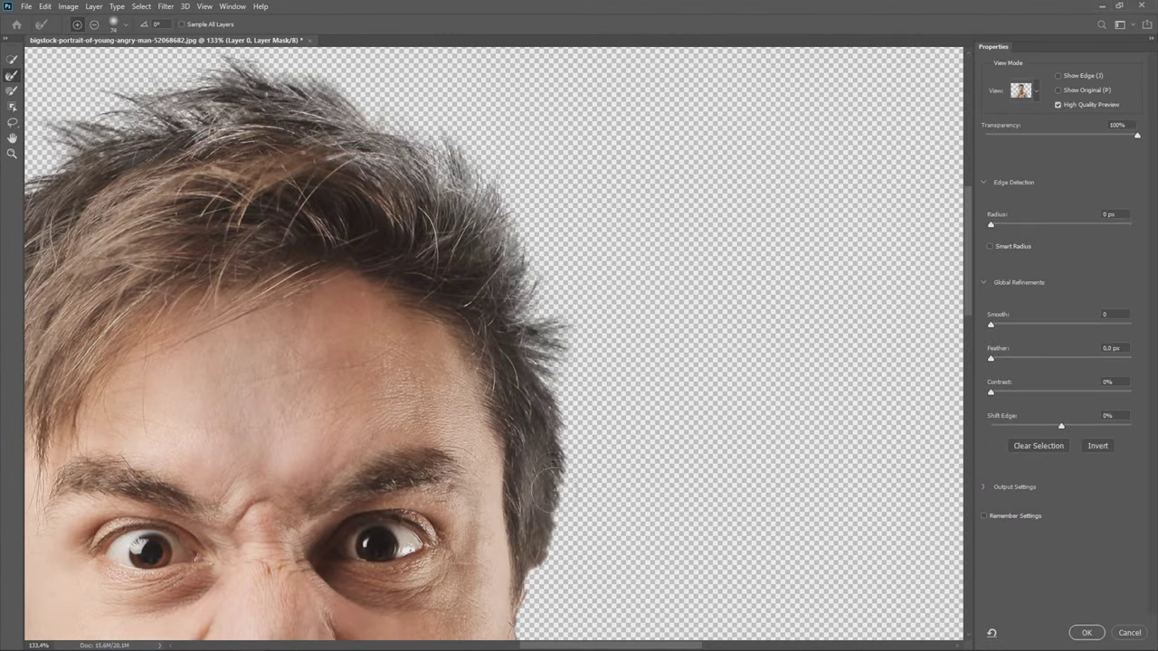
Refine the mask edge from the right sideburn down over the ear and apply the Select and Mask changes.
drag(546, 491, 554, 553)
scroll(594, 377, down, 6)
scroll(572, 520, up, 8)
drag(551, 422, 554, 470)
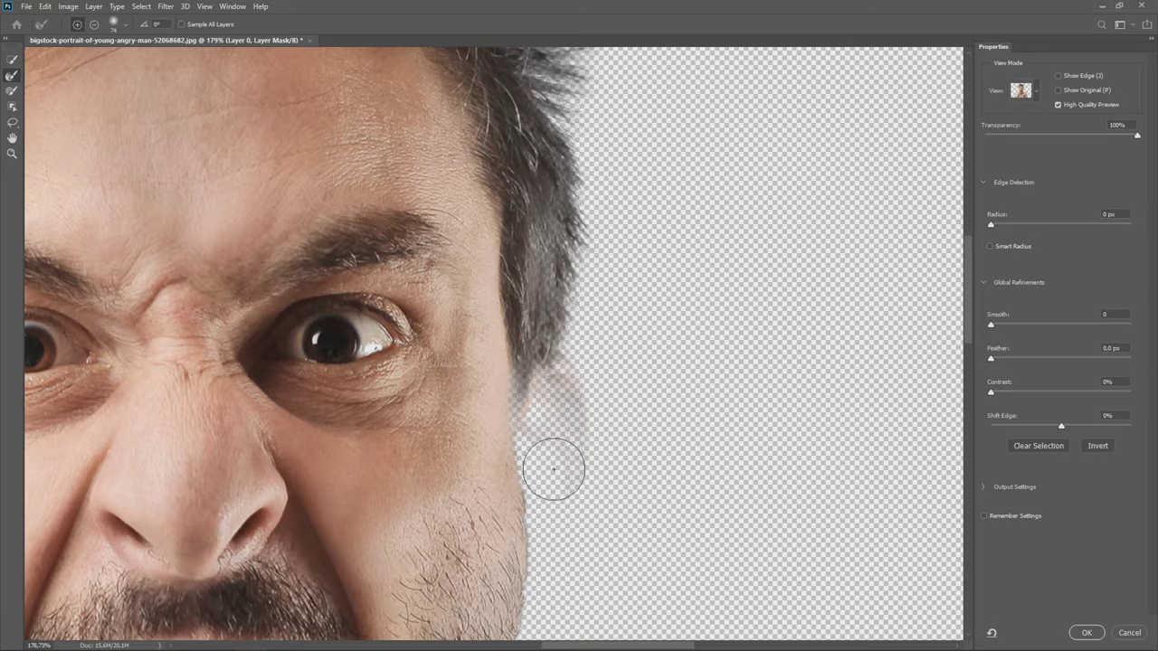
scroll(554, 470, down, 5)
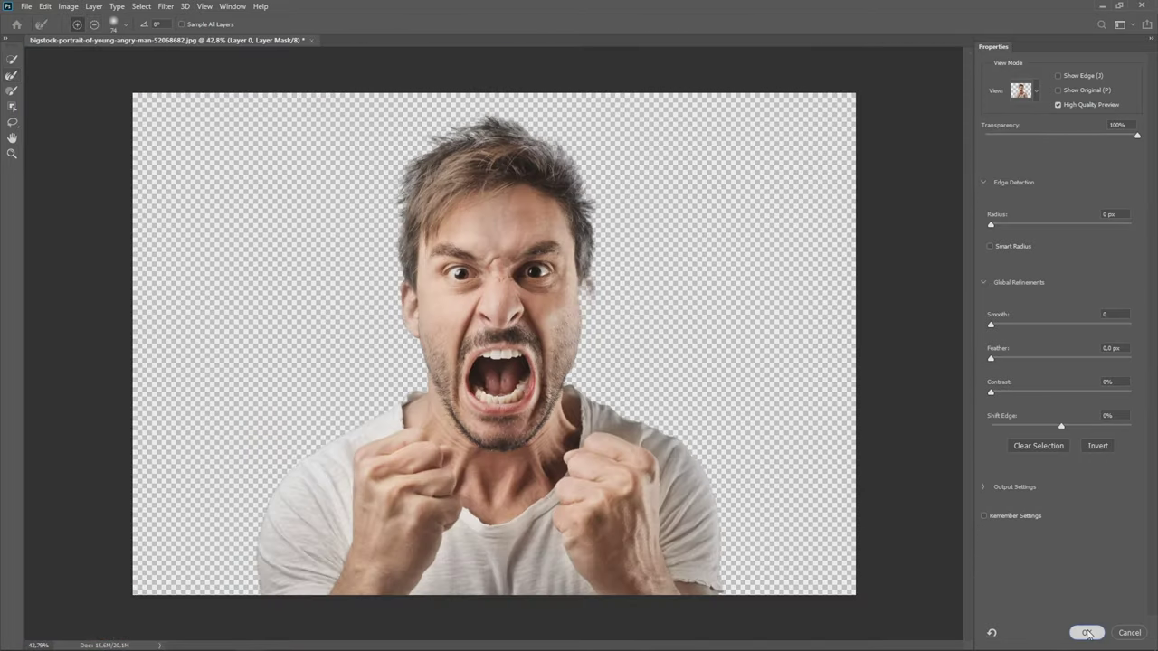
click(1088, 633)
Bring back the man's ear on the image's right by painting white on Layer 0's mask.
scroll(687, 258, up, 5)
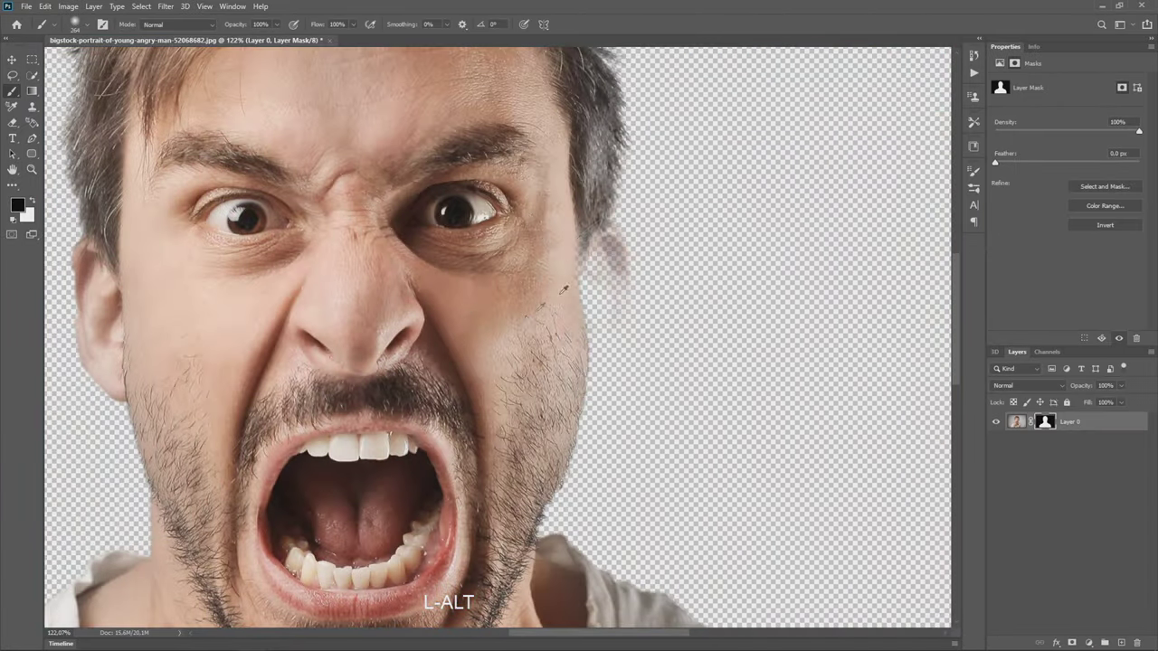
drag(573, 311, 556, 398)
key(x)
mouse_move(579, 285)
mouse_down()
mouse_move(632, 284)
mouse_move(624, 376)
mouse_move(649, 236)
mouse_up()
key(x)
scroll(687, 249, up, 6)
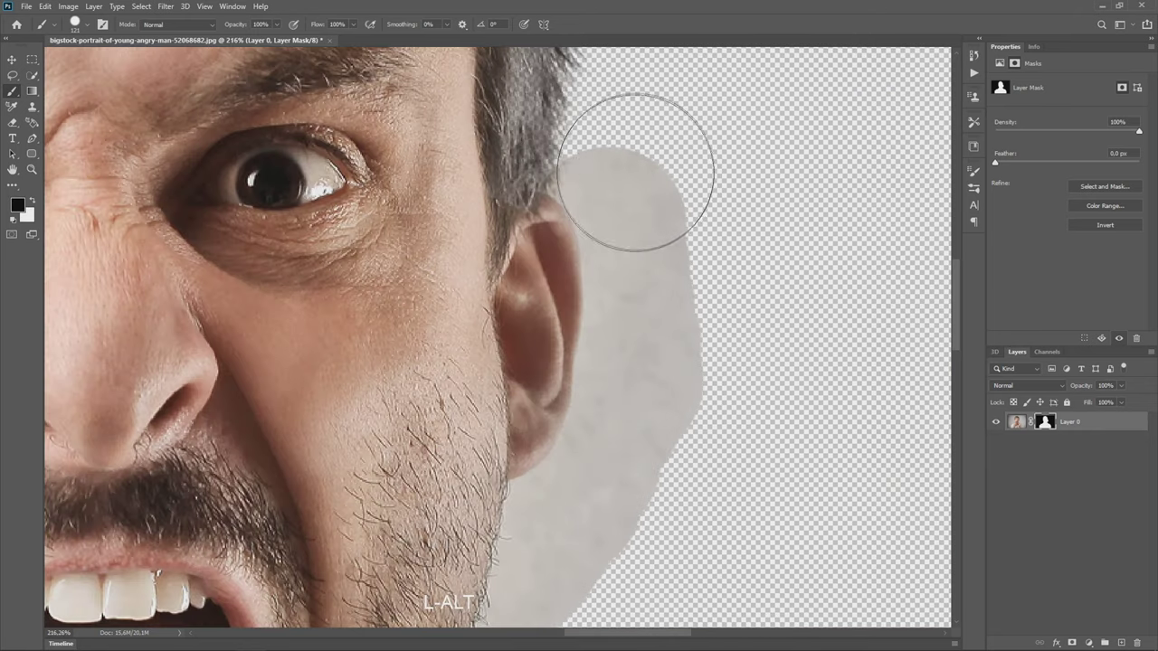
Paint black on Layer 0's mask to remove the leftover background around the ear and jaw.
mouse_move(636, 172)
mouse_down()
mouse_move(664, 298)
mouse_move(650, 409)
mouse_move(628, 476)
mouse_move(581, 532)
mouse_up()
scroll(518, 488, up, 12)
mouse_move(554, 471)
mouse_down()
mouse_move(488, 472)
mouse_move(517, 502)
mouse_up()
scroll(517, 506, down, 7)
mouse_move(520, 584)
mouse_down()
mouse_move(461, 169)
mouse_move(408, 262)
mouse_move(466, 234)
mouse_move(474, 388)
mouse_move(422, 415)
mouse_up()
scroll(423, 197, up, 5)
Fill the background Layer 1 with a lighter grey radial gradient spreading outward from near the man.
scroll(514, 367, down, 3)
scroll(514, 155, up, 2)
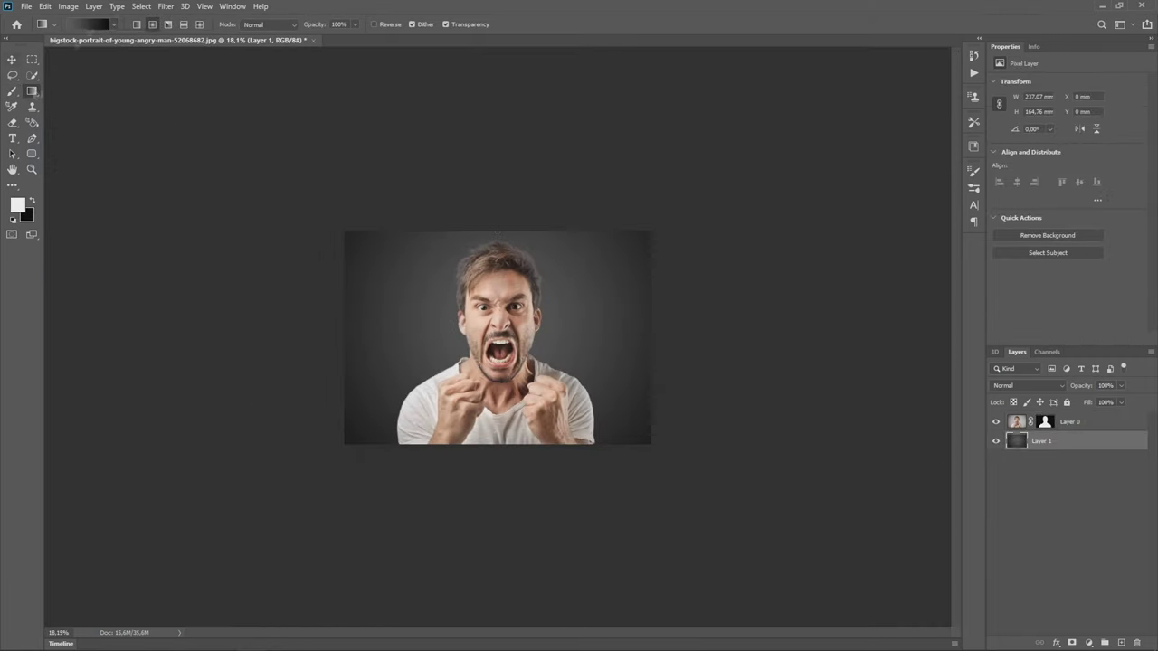
click(114, 25)
drag(555, 323, 719, 323)
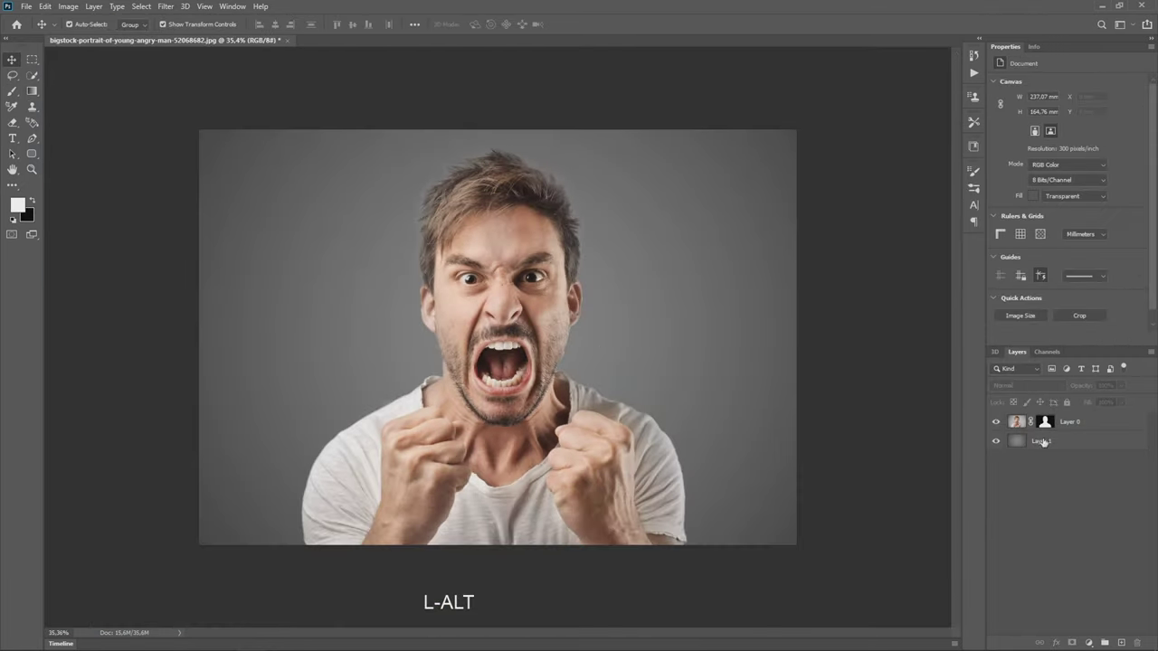
Duplicate Layer 0 twice, then hide the original and Layer 0 copy 2.
ctrl+click(1036, 432)
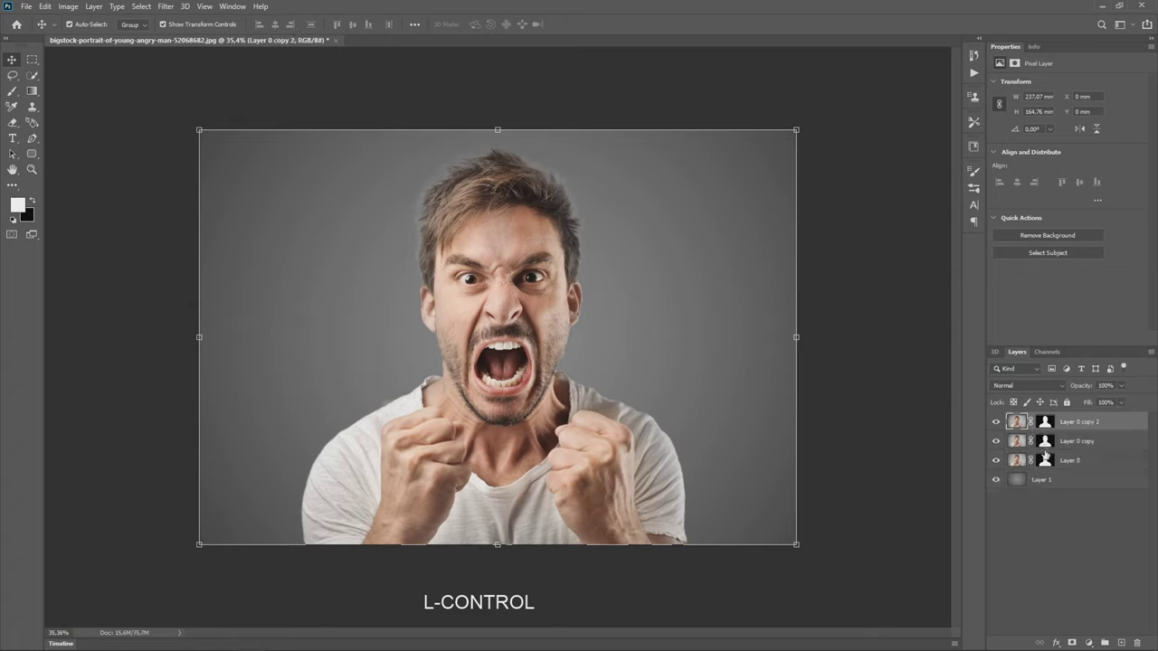
click(995, 461)
click(996, 423)
Apply the layer mask of Layer 0 copy to leave a plain cut-out of the man, and clear the selection.
click(1045, 442)
ctrl+click(1045, 442)
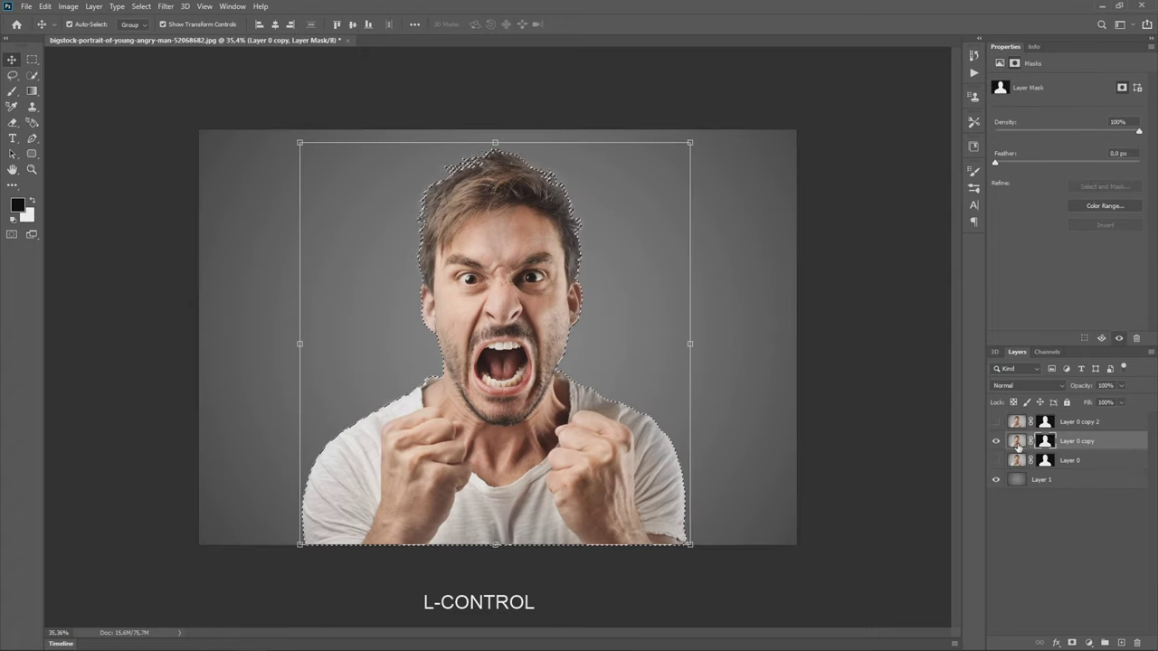
click(1018, 442)
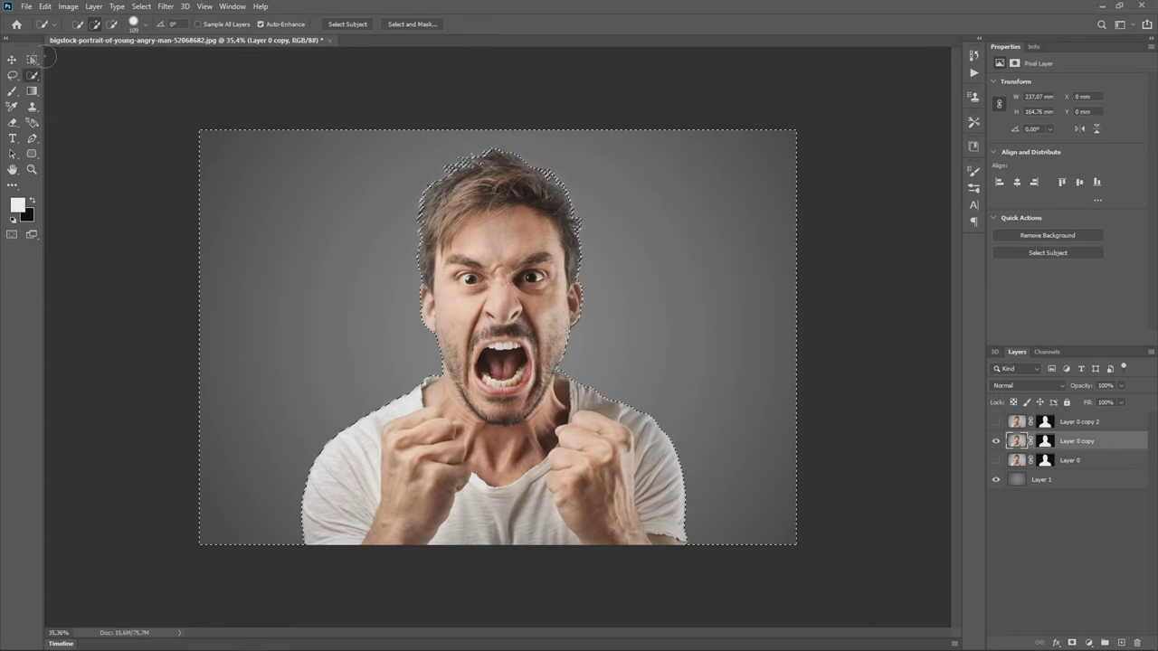
right_click(1046, 443)
click(1069, 477)
key(ctrl+d)
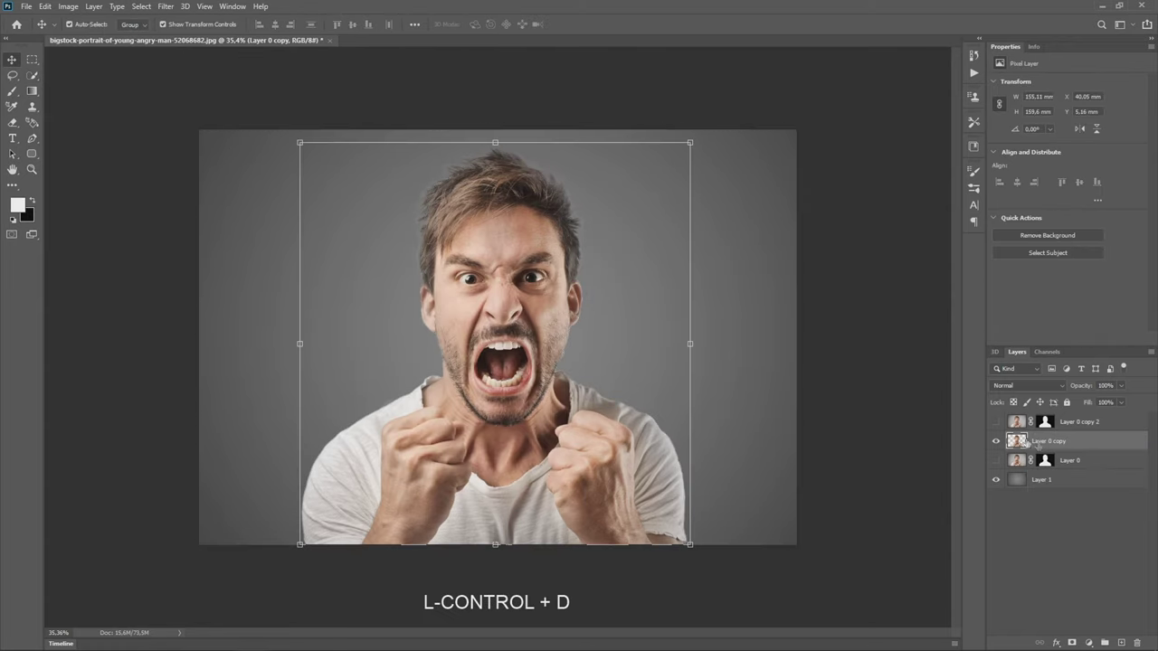
Liquify Layer 0 copy with a 713 px Forward Warp brush, smearing the man's face and body to the image's right edge.
click(166, 6)
click(233, 90)
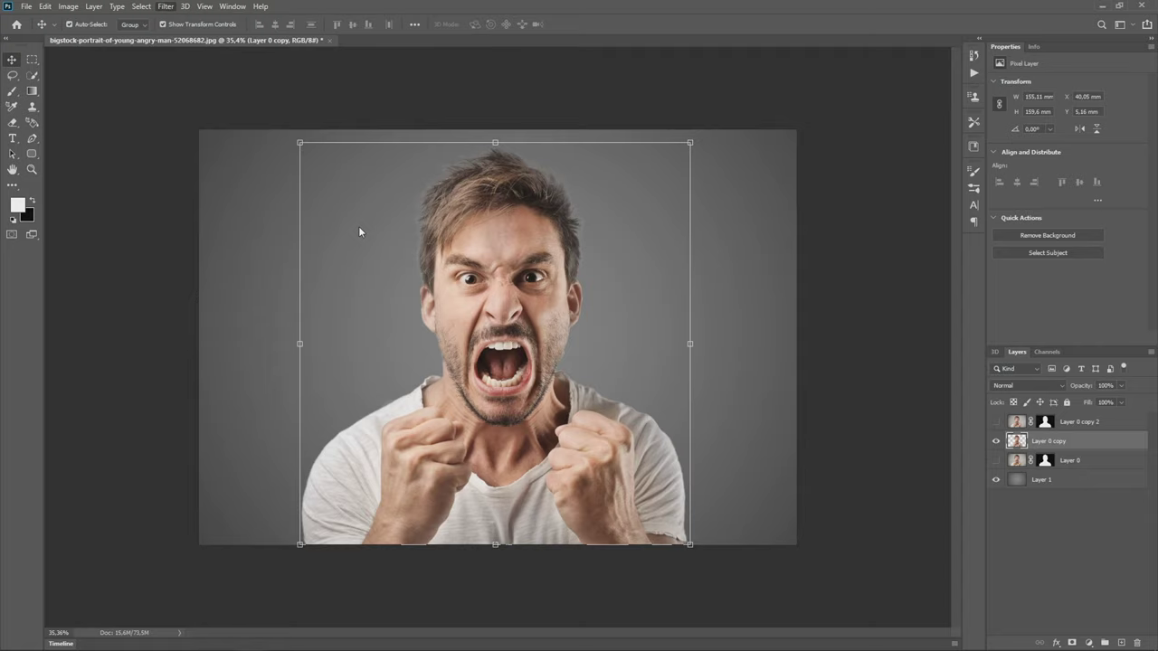
scroll(356, 227, down, 4)
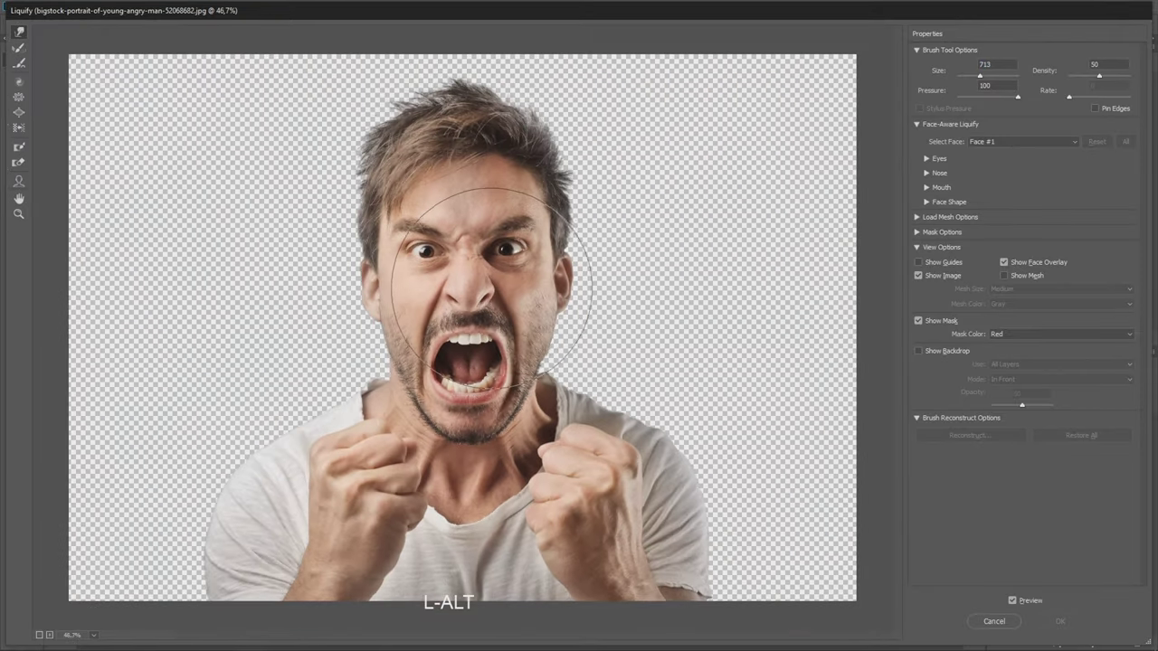
mouse_move(461, 256)
mouse_down()
mouse_move(543, 199)
mouse_move(685, 272)
mouse_move(737, 362)
mouse_move(681, 496)
mouse_move(685, 142)
mouse_move(570, 208)
mouse_move(590, 193)
mouse_move(554, 182)
mouse_up()
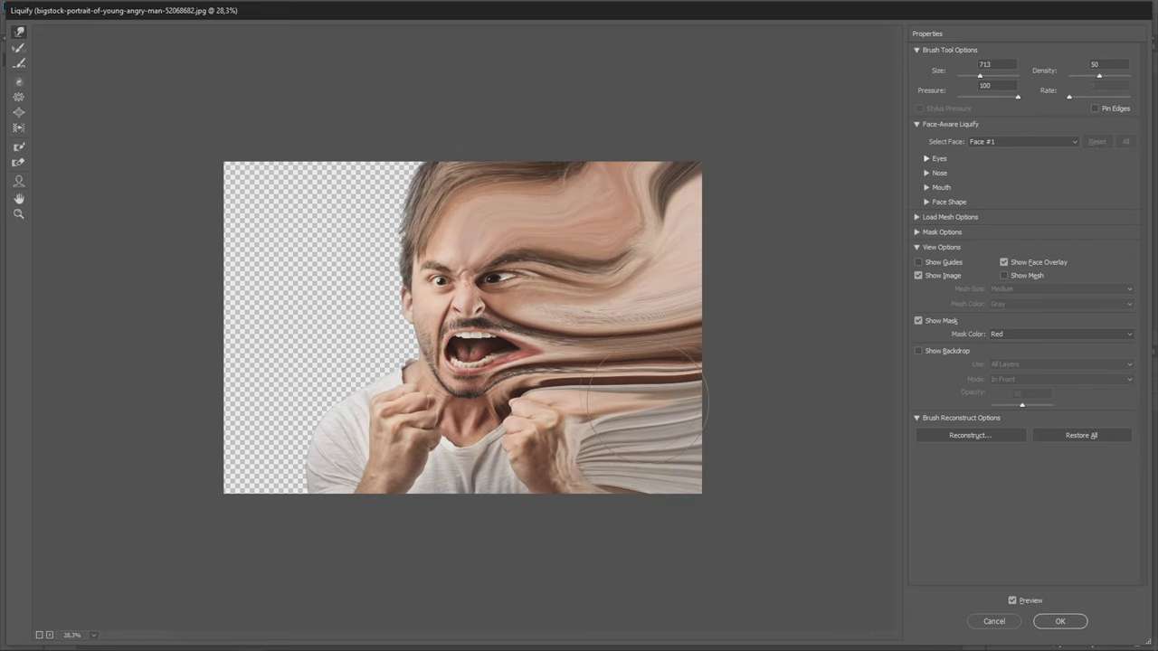
click(1073, 622)
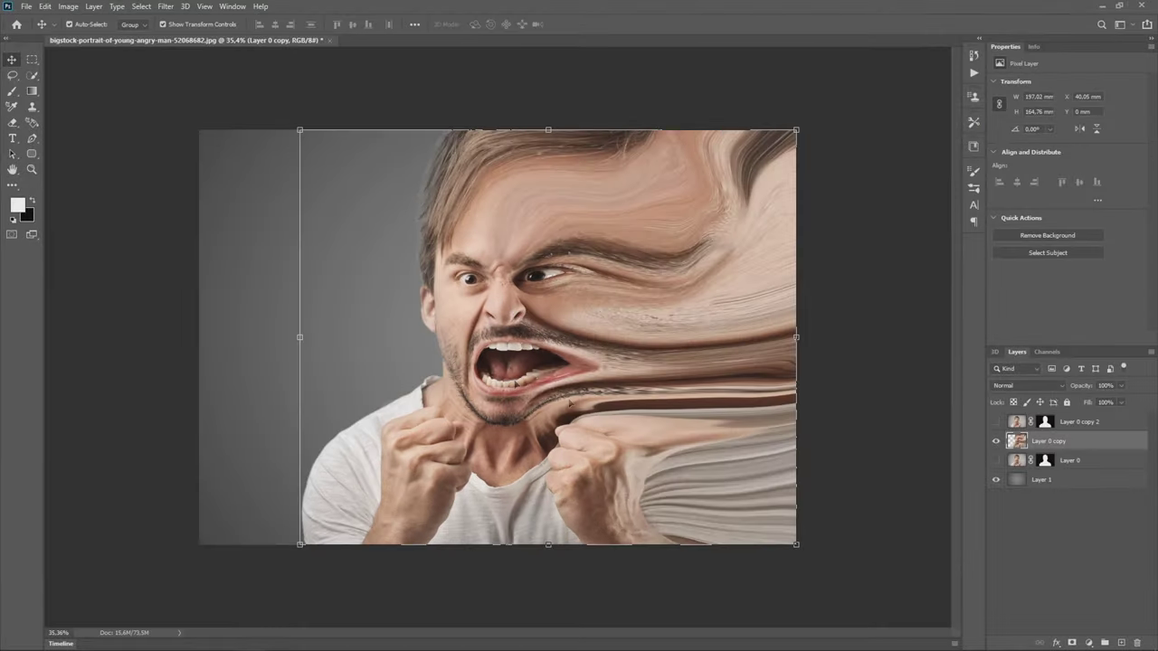
Show Layer 0 copy 2 and hide the liquified Layer 0 copy behind an inverted black layer mask.
click(141, 98)
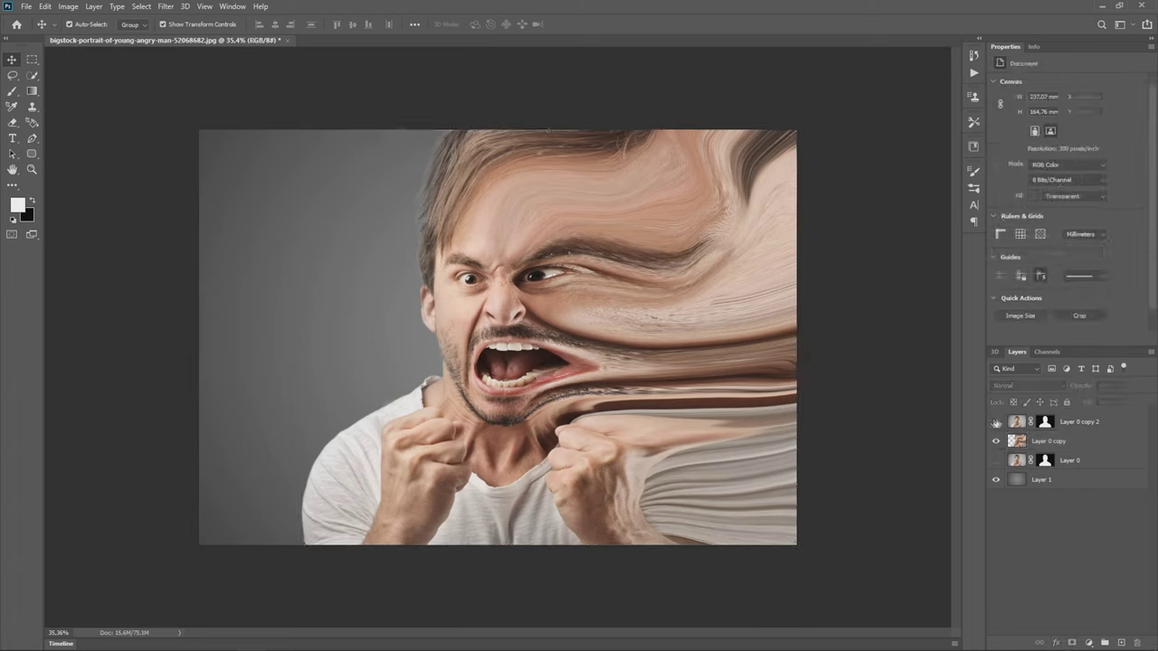
click(996, 423)
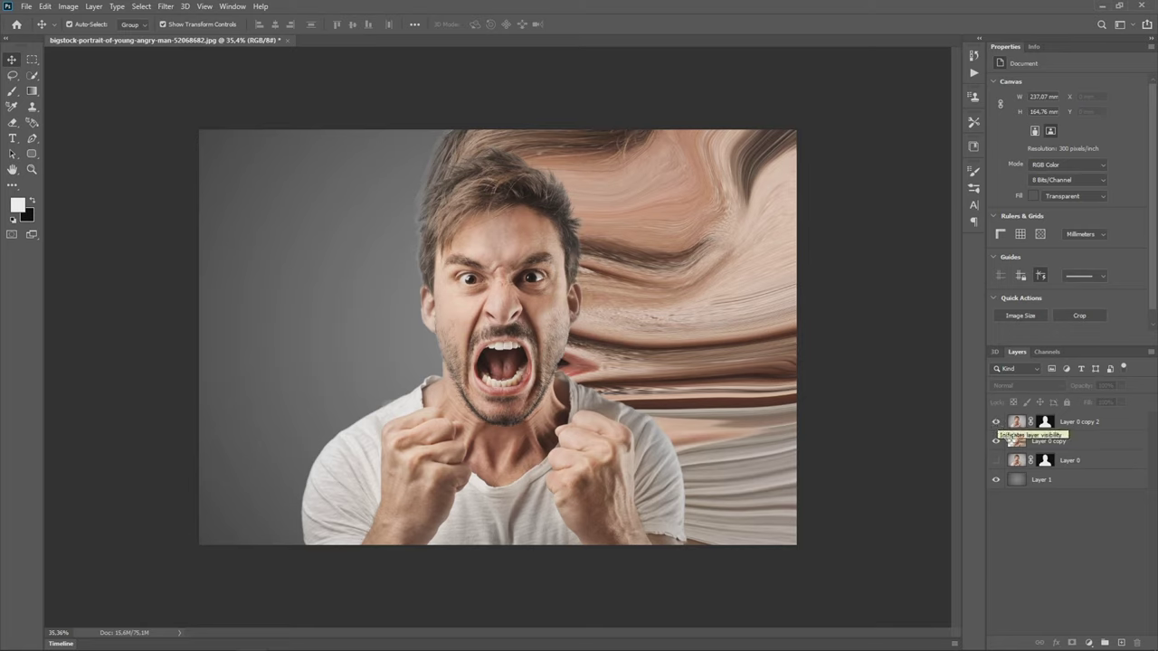
click(1054, 443)
click(1073, 643)
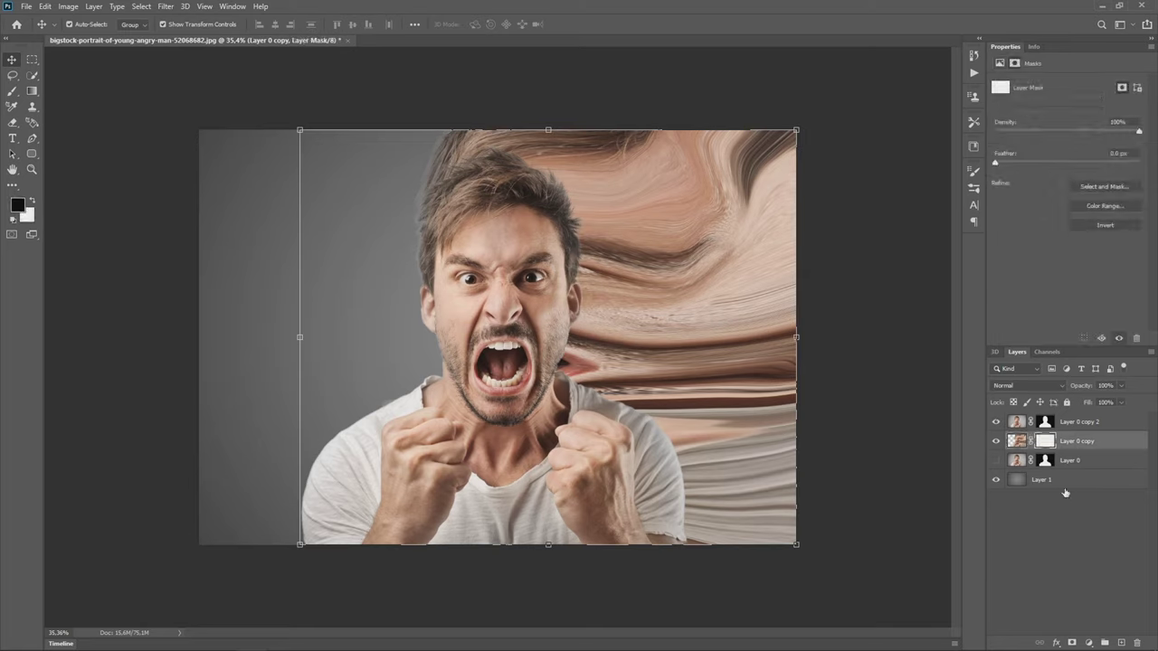
key(ctrl+i)
click(903, 472)
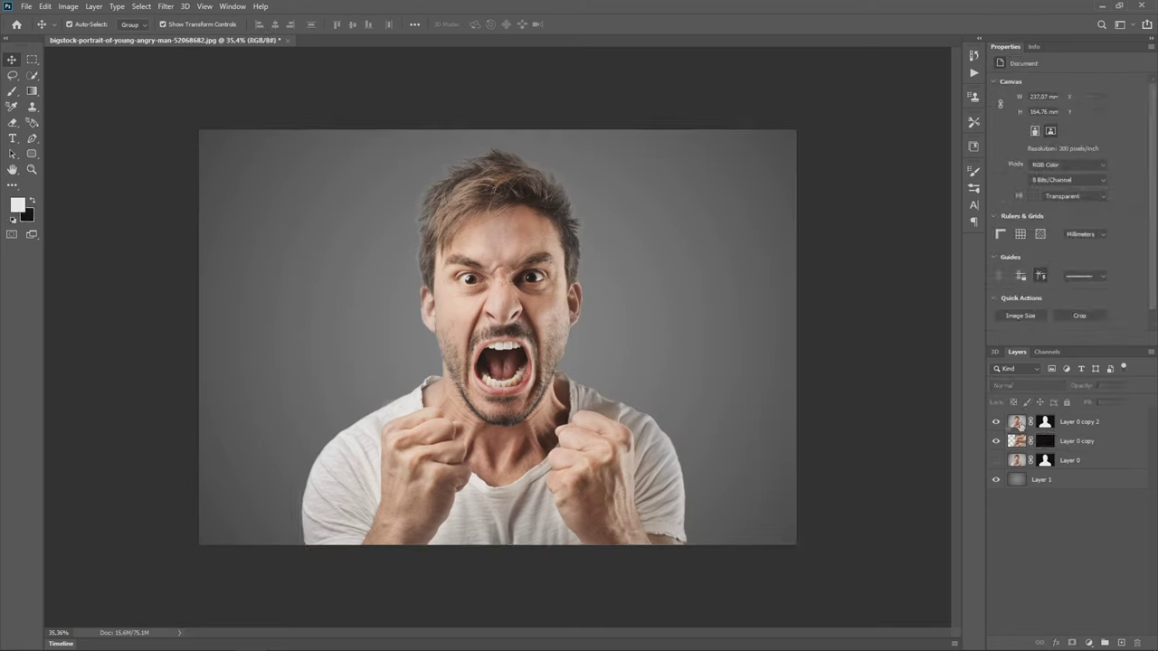
Target the mask of Layer 0 copy 2 and set up a black textured brush of 666 px angled at 26°.
click(1045, 421)
key(x)
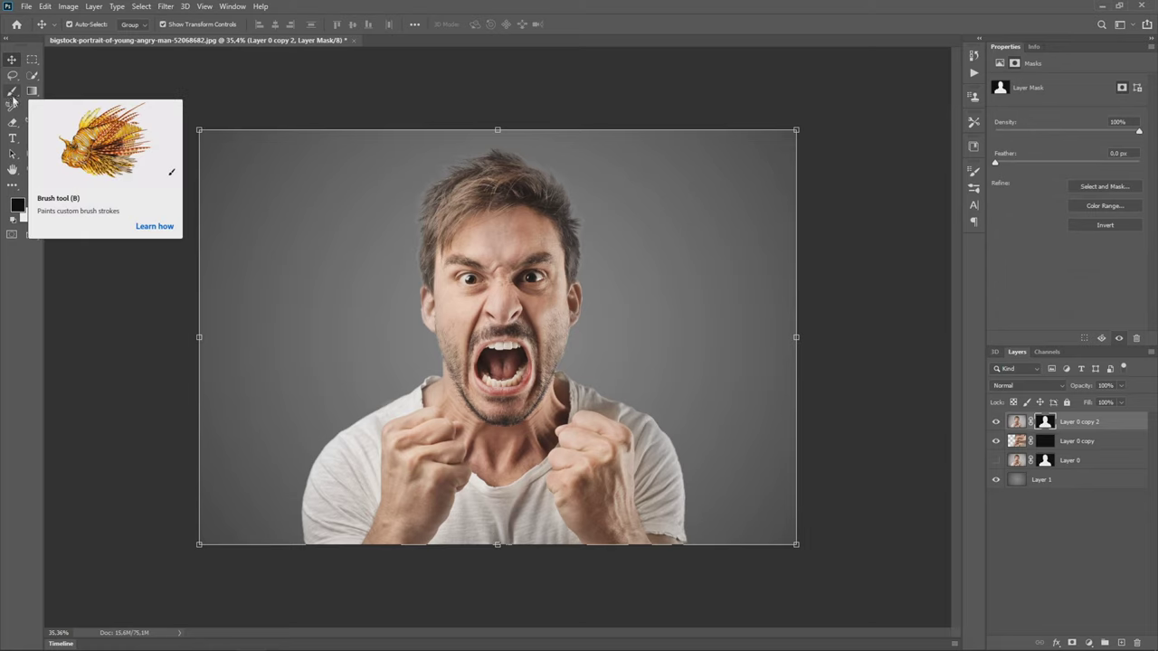
click(11, 91)
click(87, 25)
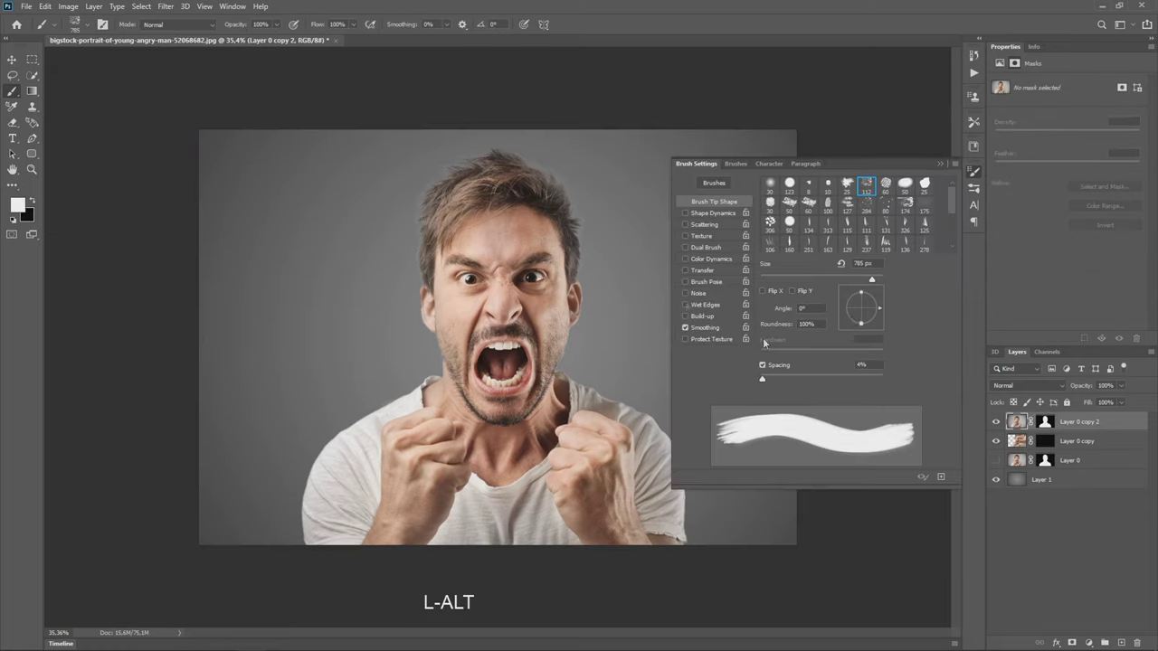
drag(869, 292, 889, 328)
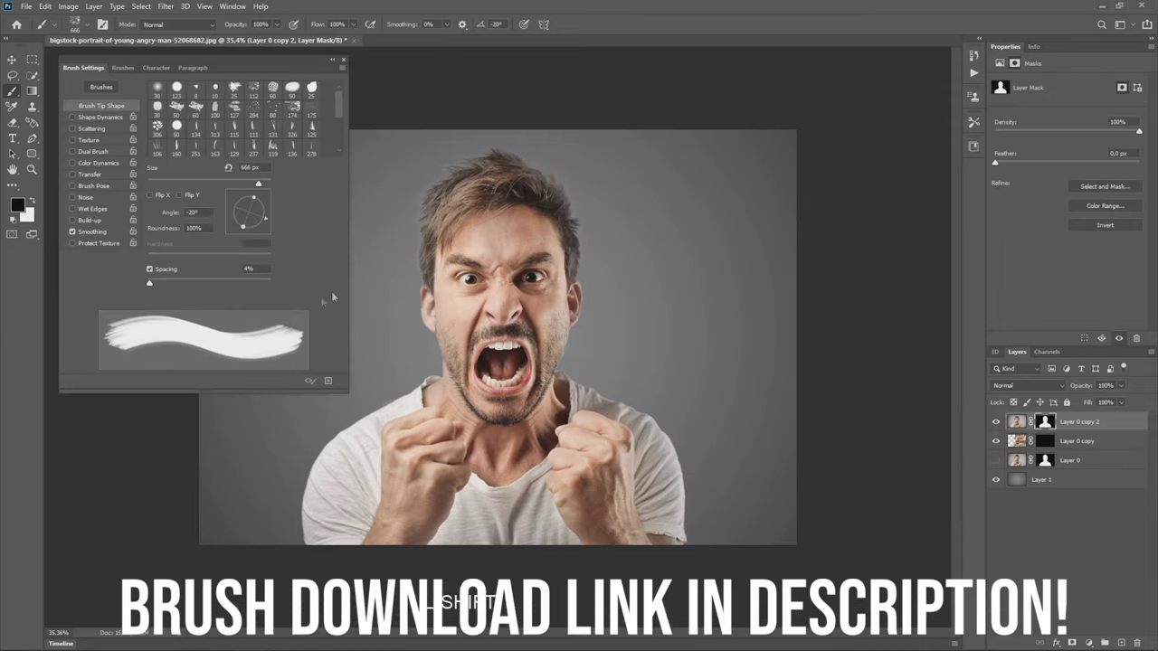
drag(266, 218, 265, 204)
Stamp dispersion holes into the mask over the right side of the face and shoulder, redoing the first stamp.
click(556, 231)
key(ctrl+z)
click(573, 255)
click(626, 469)
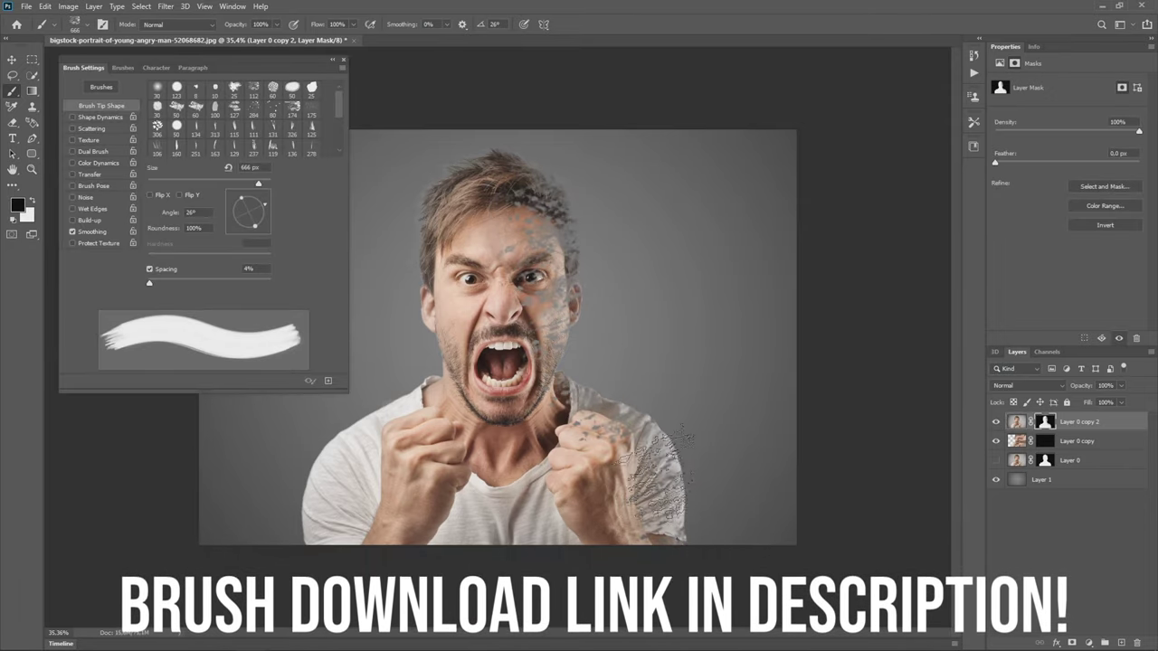
Set the brush spacing to 143% and stamp more holes over the right sleeve and the hair.
mouse_move(150, 284)
mouse_down()
mouse_move(247, 284)
mouse_move(223, 284)
mouse_up()
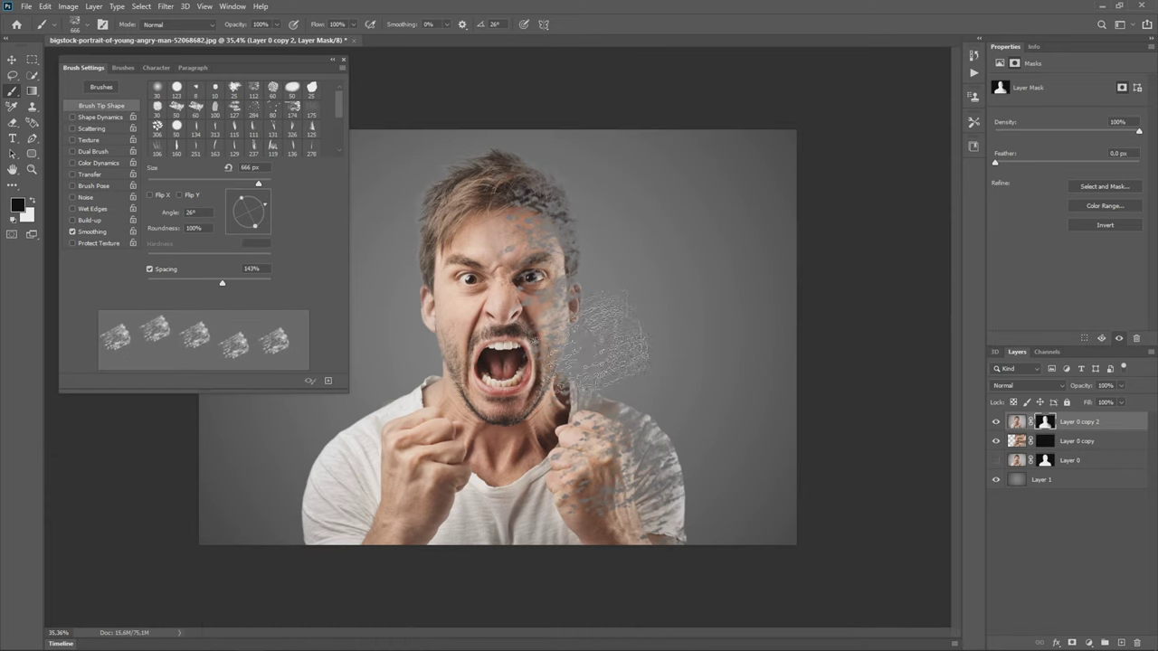
click(671, 527)
click(587, 212)
Set the brush angle to 43° and stamp holes over the fist, shirt, chin and face, undoing the last stamp.
mouse_move(265, 205)
mouse_down()
mouse_move(529, 235)
mouse_move(515, 226)
mouse_move(480, 244)
mouse_move(262, 200)
mouse_up()
click(640, 507)
click(563, 475)
click(520, 402)
click(489, 260)
click(558, 261)
key(ctrl+z)
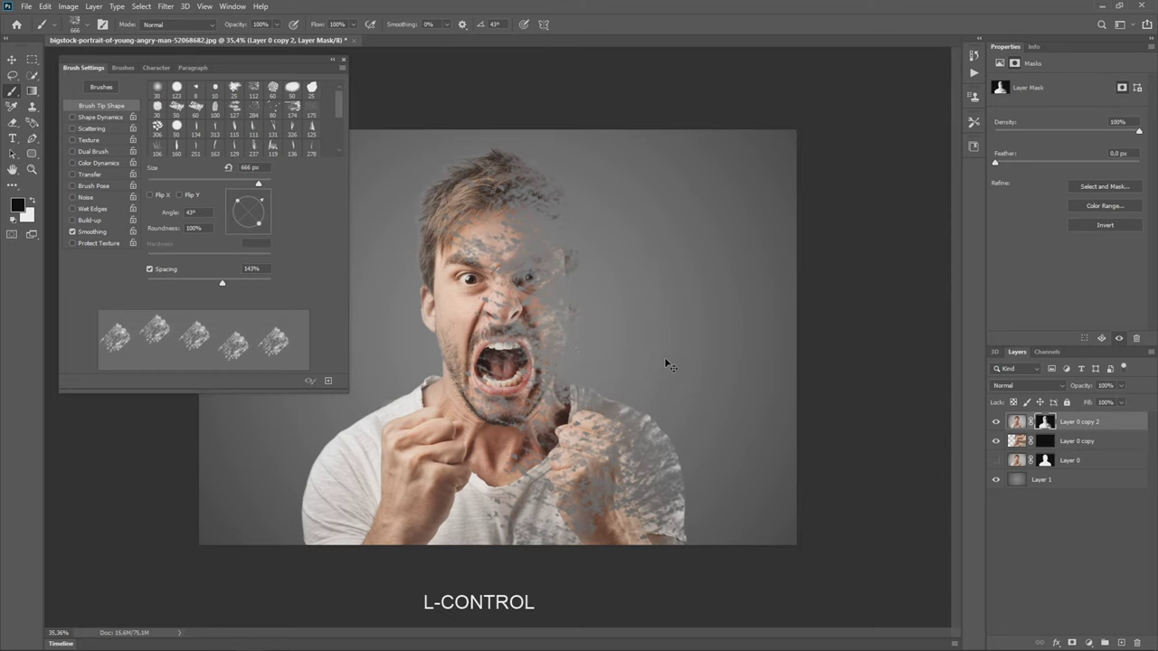
Set the 60 px textured tip to 320 px at 61° and stamp over the fist and shirt, undoing the last two stamps.
click(157, 128)
key(ctrl+z)
click(195, 108)
mouse_move(562, 268)
mouse_down()
mouse_move(610, 274)
mouse_move(579, 231)
mouse_up()
key(Right)
key(Right)
key(Right)
key(Right)
key(Right)
key(Right)
key(Right)
key(Right)
key(Right)
key(Right)
key(Right)
key(Right)
key(Right)
key(Right)
key(Right)
key(Right)
key(Right)
key(Right)
key(Right)
key(Right)
key(shift+Right)
key(shift+Right)
key(shift+Right)
key(shift+Right)
key(shift+Right)
key(shift+Right)
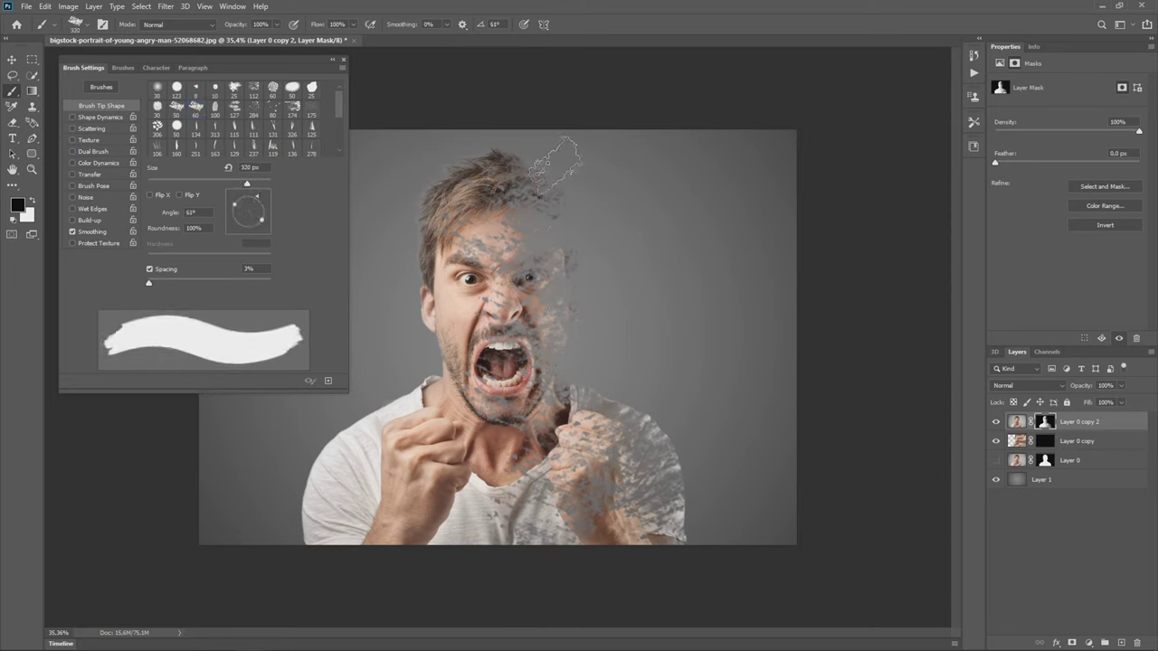
click(515, 489)
click(580, 459)
key(ctrl+z)
key(ctrl+z)
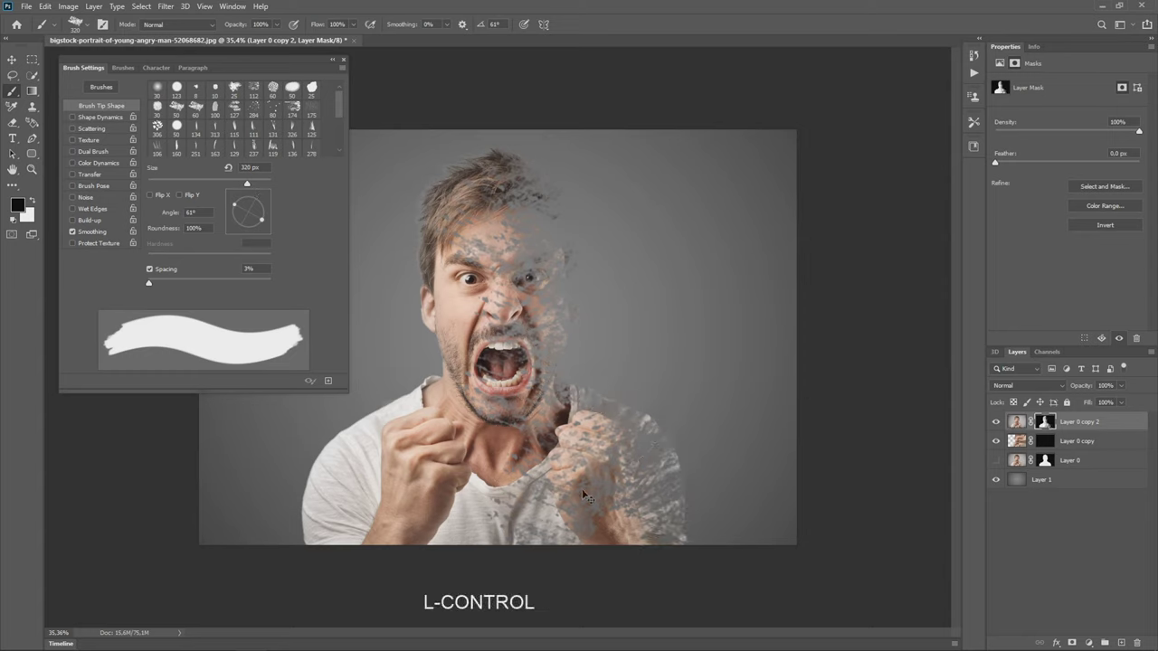
Scatter small dot-shaped holes over the face, fists and shirt with the 80 px splatter tip at 204 px.
click(273, 109)
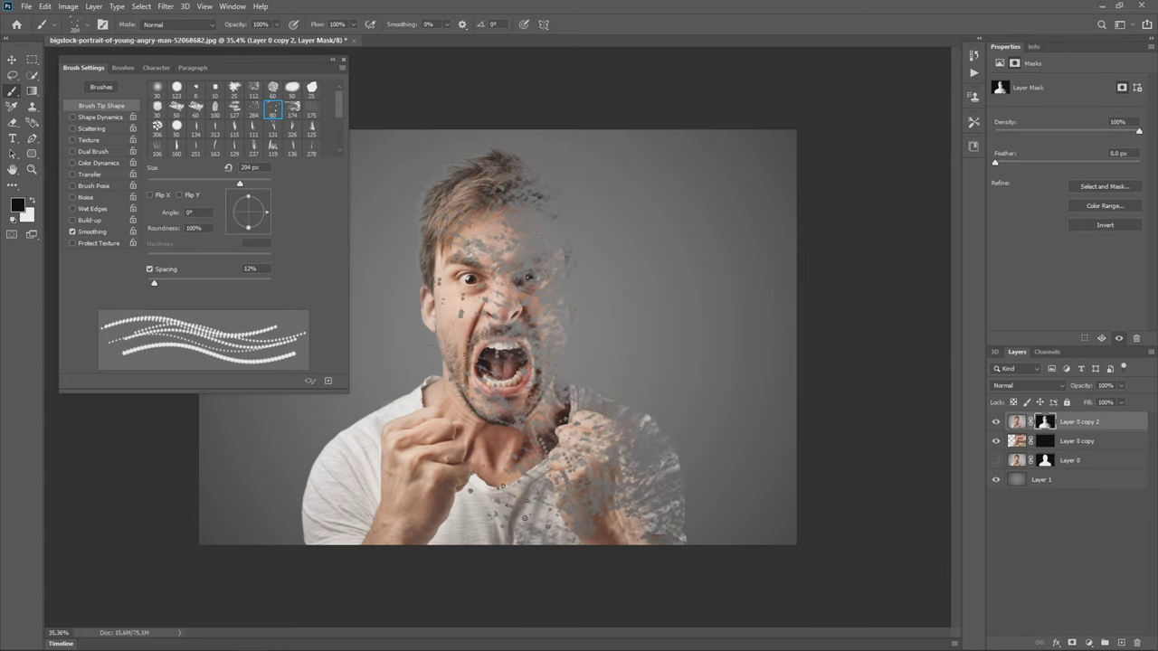
Target the mask of Layer 0 copy and try white stamps beside the hair with the 127 px tip, undoing them.
click(1051, 445)
drag(572, 210, 551, 213)
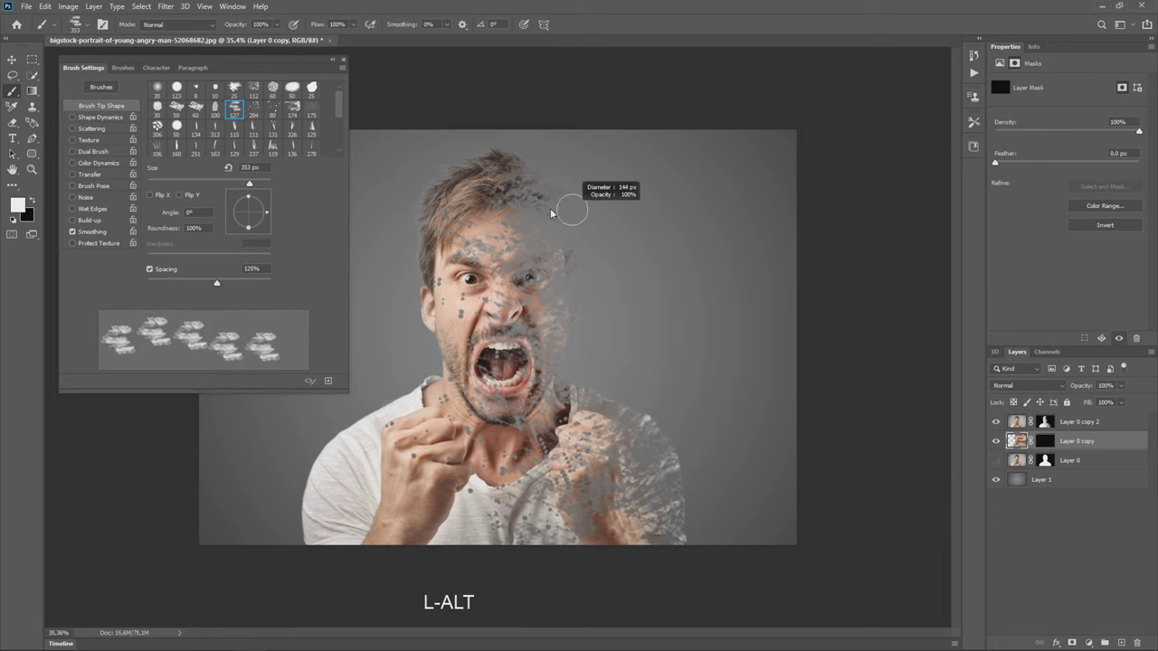
key(ctrl+z)
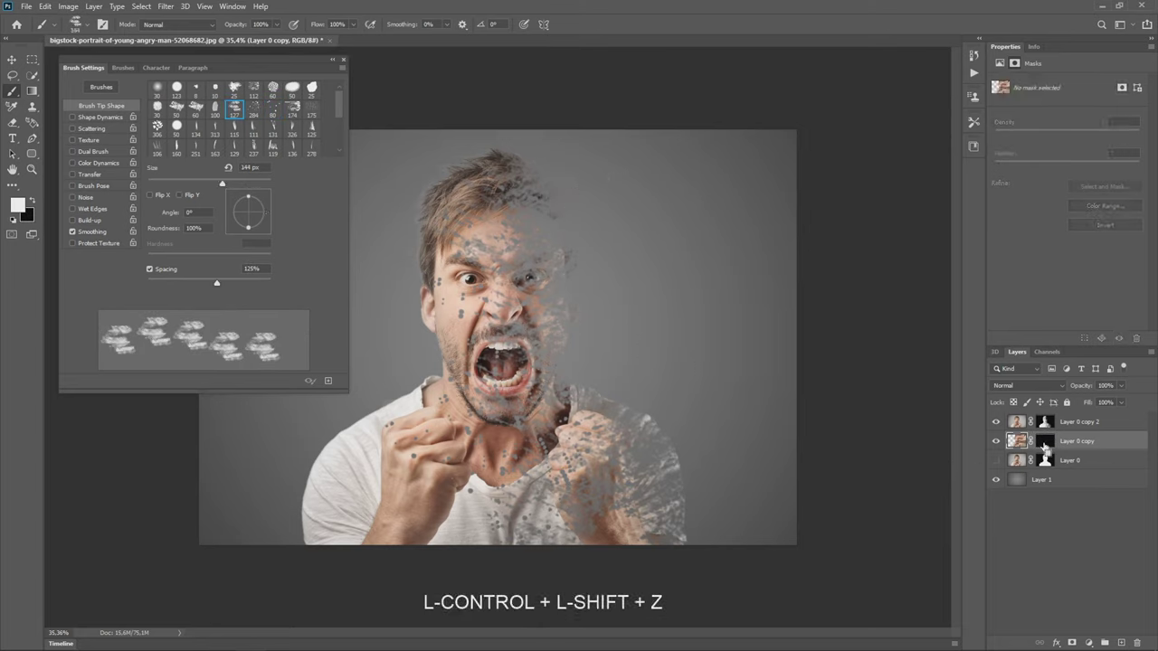
click(1045, 443)
drag(592, 203, 617, 203)
click(546, 187)
key(ctrl+z)
click(557, 186)
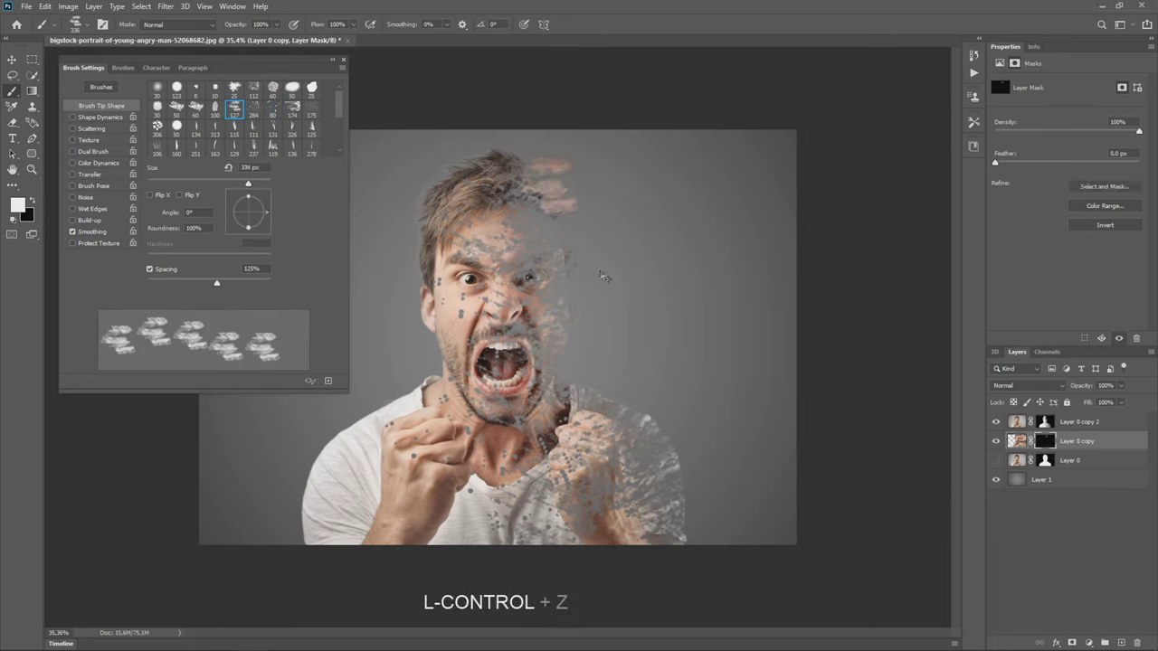
key(ctrl+z)
Reveal flying particles beside the head and body with the 284 px splatter tip in white, rotating it to -165° between stamps.
click(253, 109)
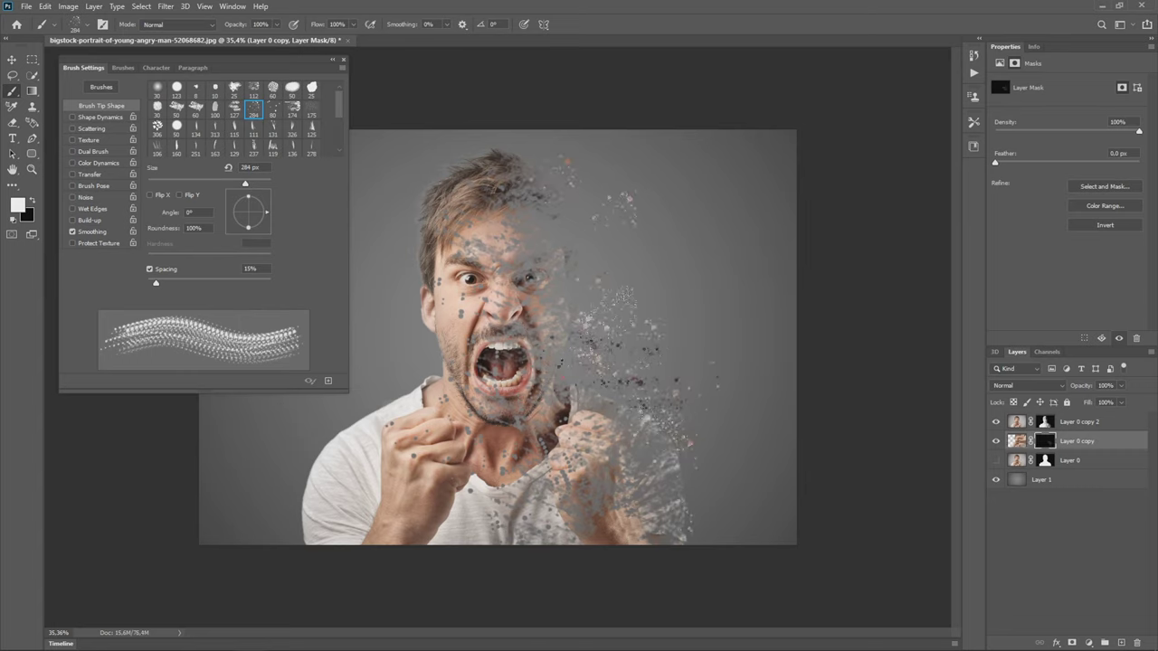
key(shift+Right)
key(shift+Right)
key(shift+Right)
key(shift+Right)
key(shift+Right)
key(shift+Right)
key(shift+Right)
key(shift+Right)
key(shift+Right)
key(shift+Right)
key(shift+Right)
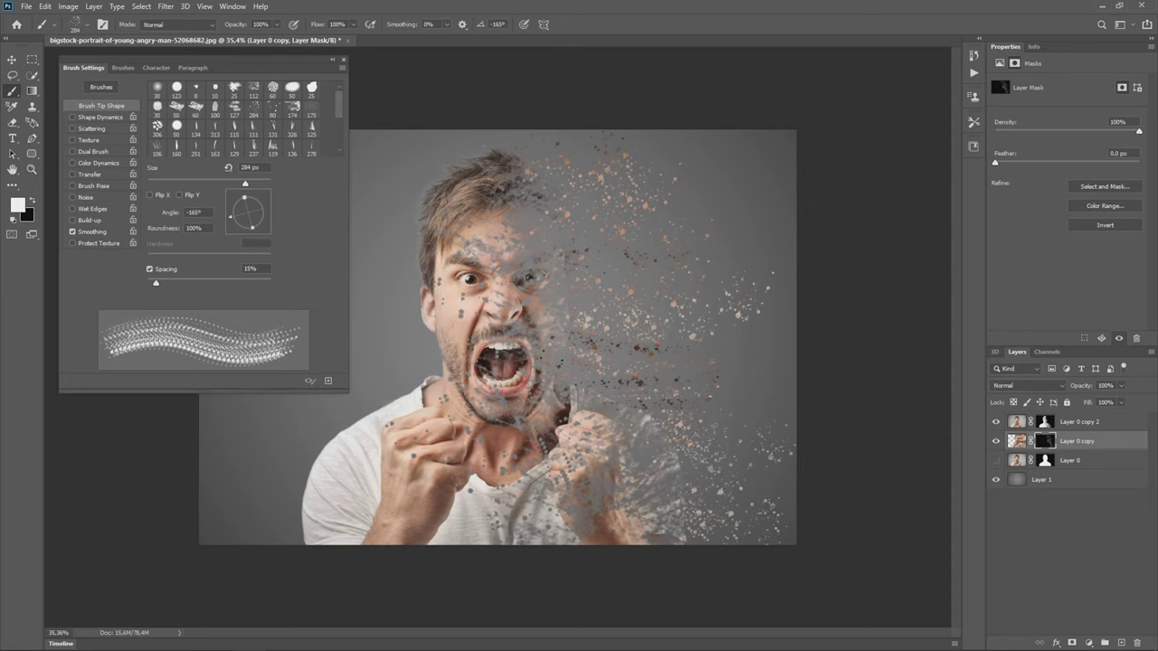
Add larger dots among the flying particles with the 80 px tip at 509 px and close the brush settings.
scroll(498, 337, down, 1)
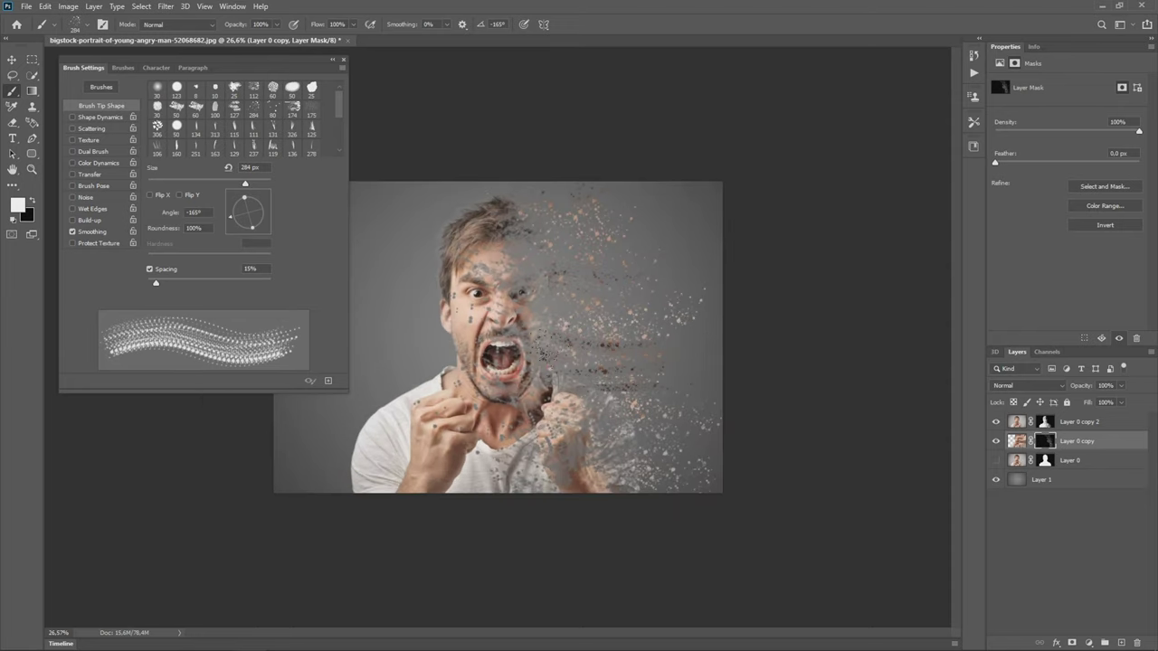
click(272, 108)
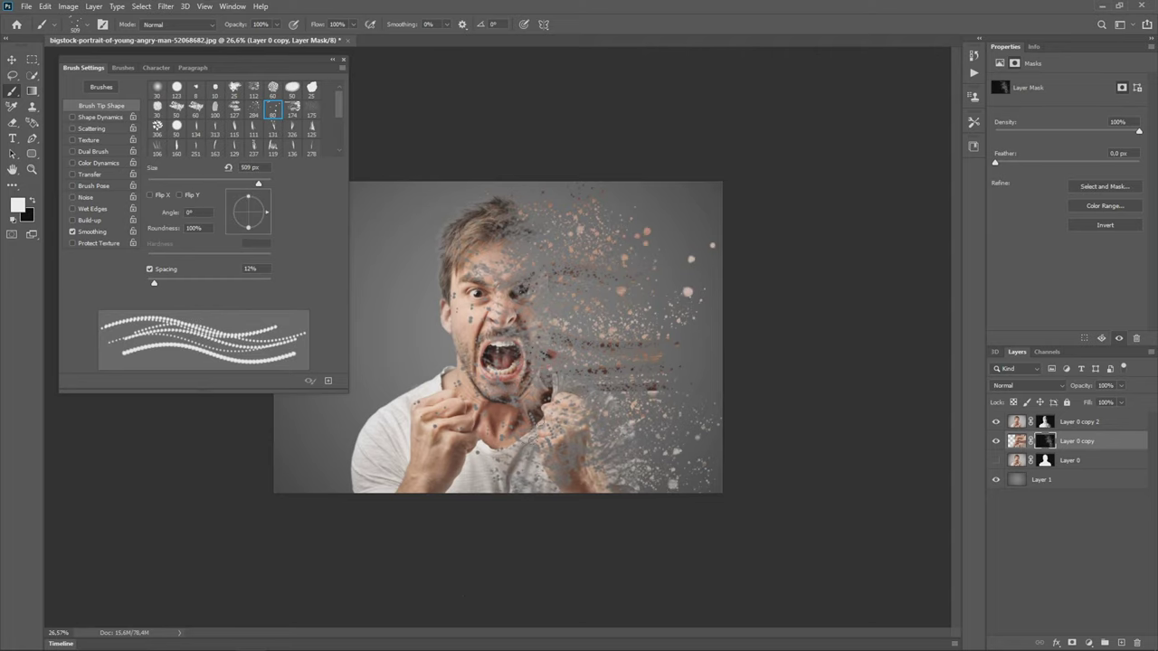
key(F5)
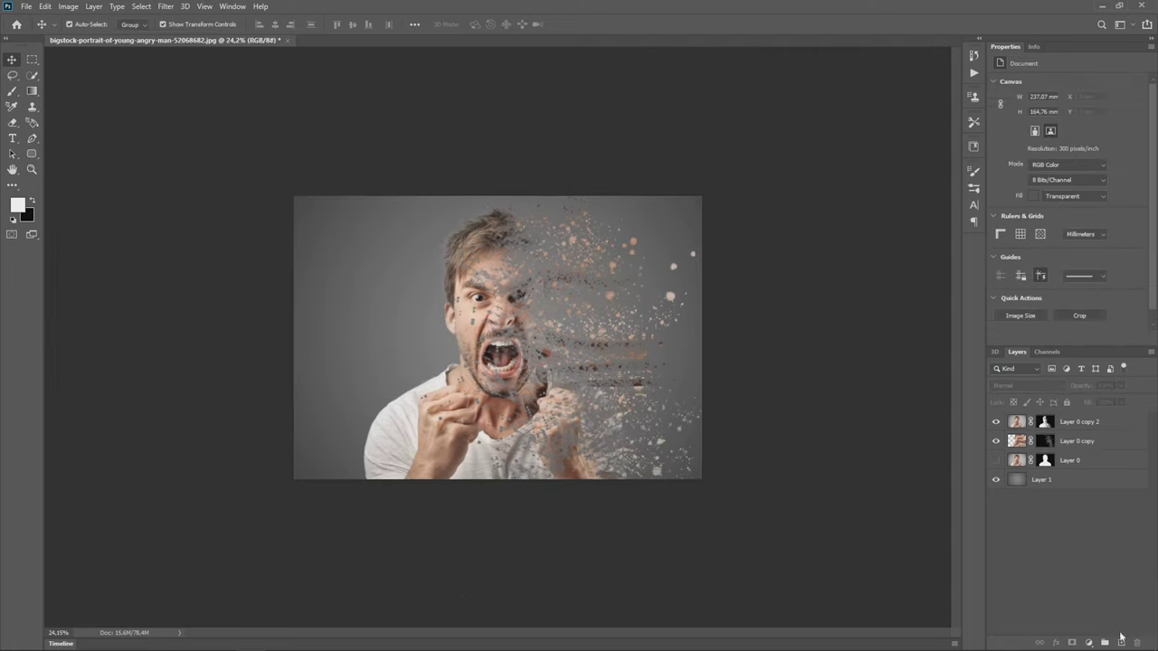
Add a Gradient Fill layer on top of the stack and set its angle to 0°.
click(1121, 643)
click(1090, 642)
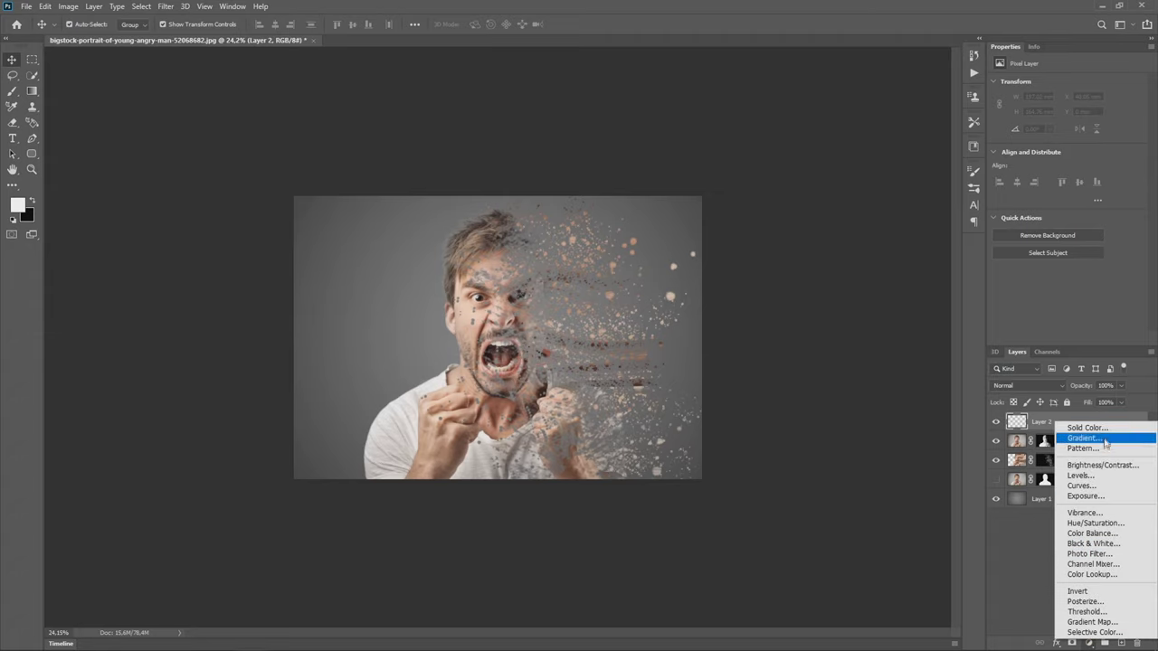
click(1104, 440)
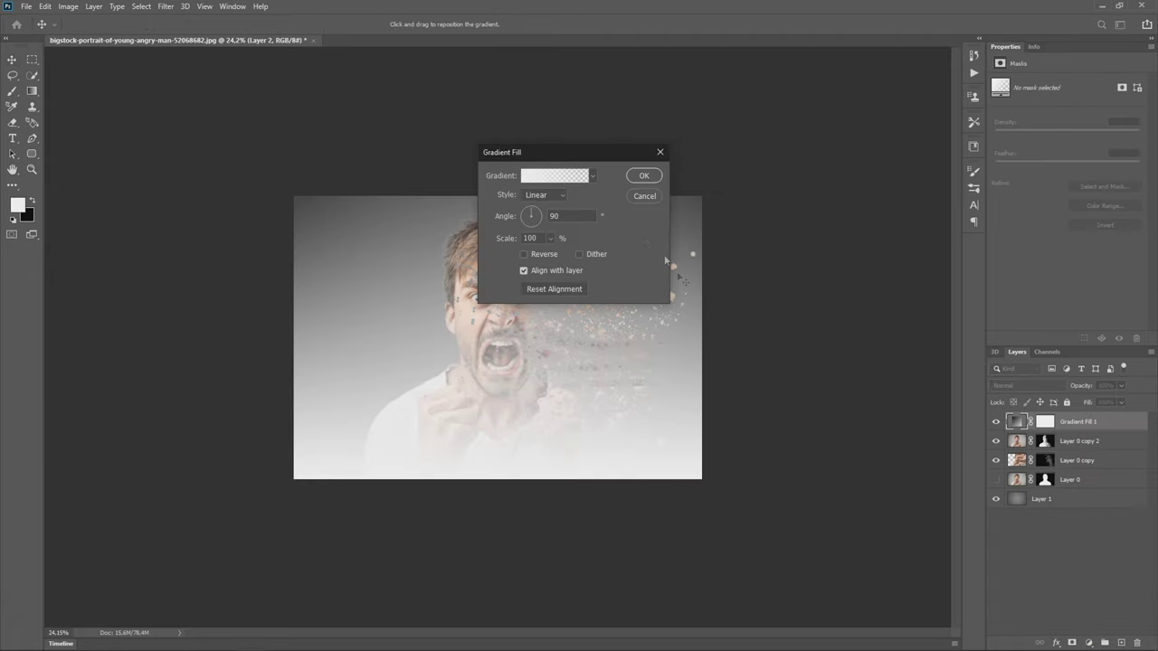
drag(594, 160, 806, 165)
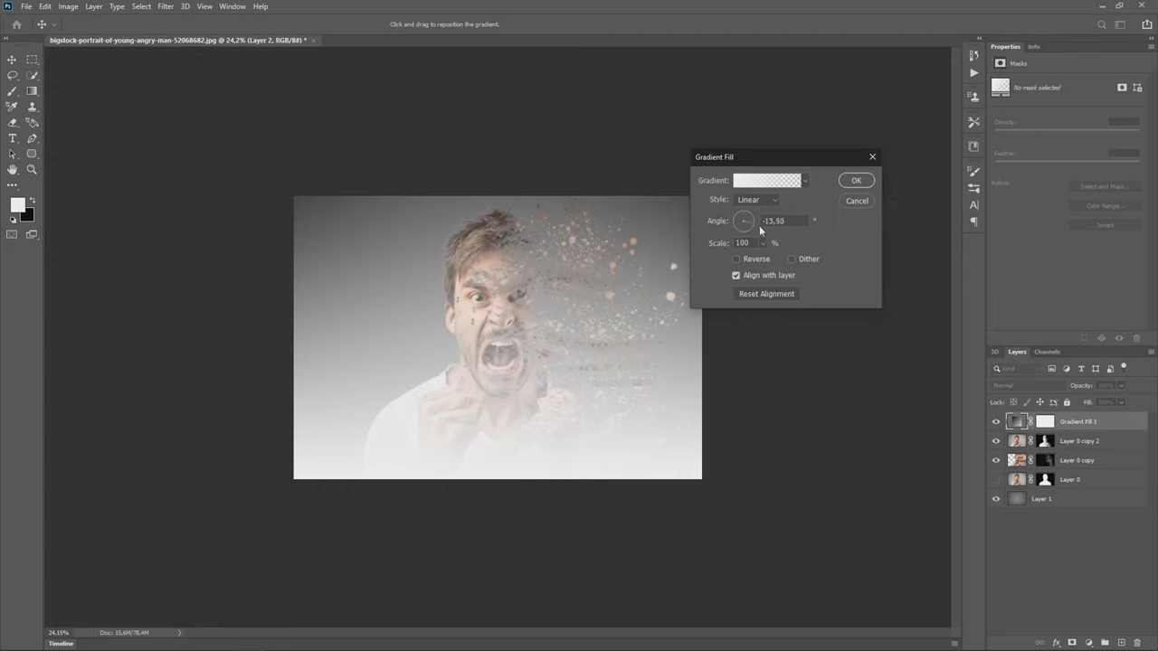
shift+click(760, 225)
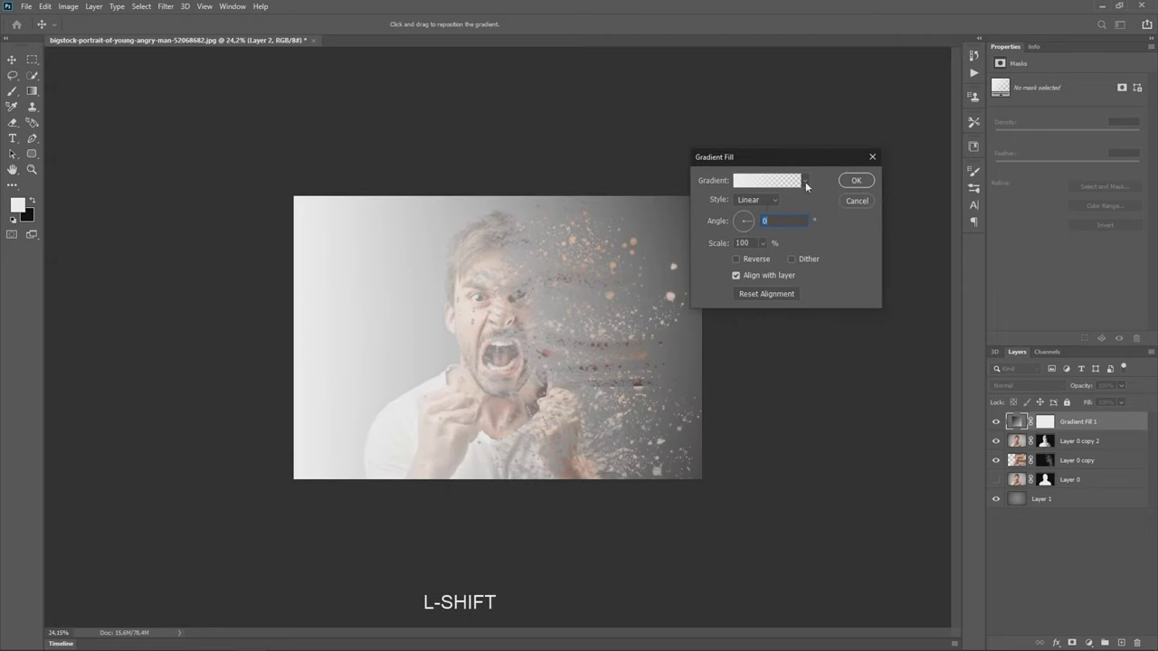
Apply the orange-pink-blue gradient from the Paarse tinten set and lower the fill layer's opacity to 21%.
click(805, 182)
click(706, 238)
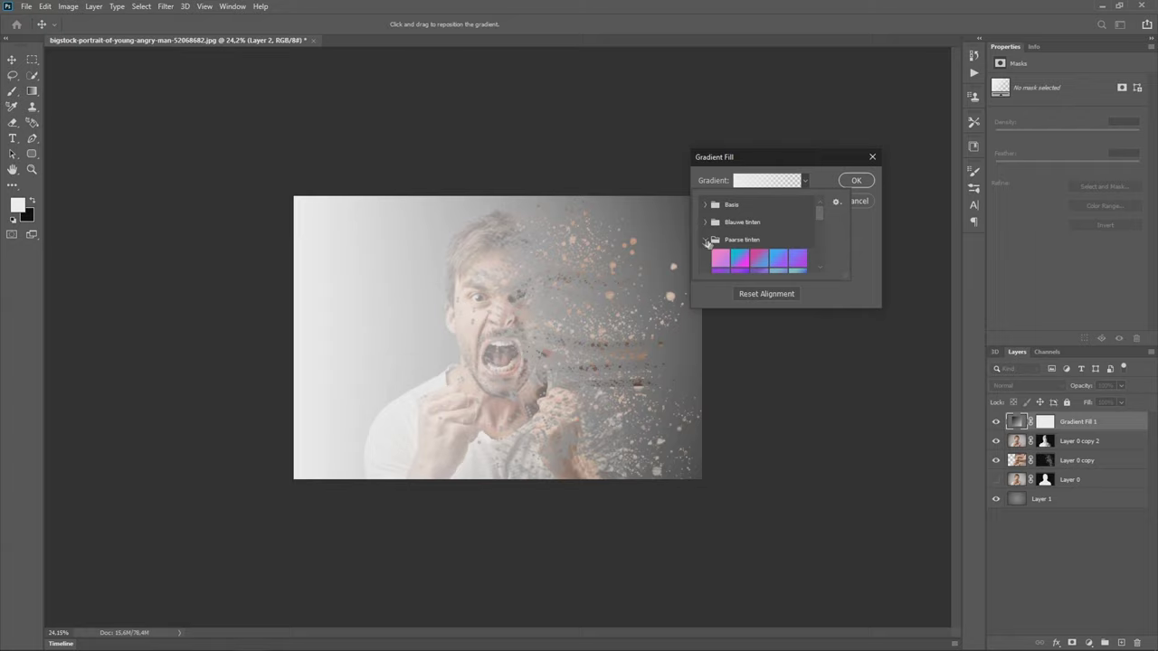
scroll(744, 261, down, 3)
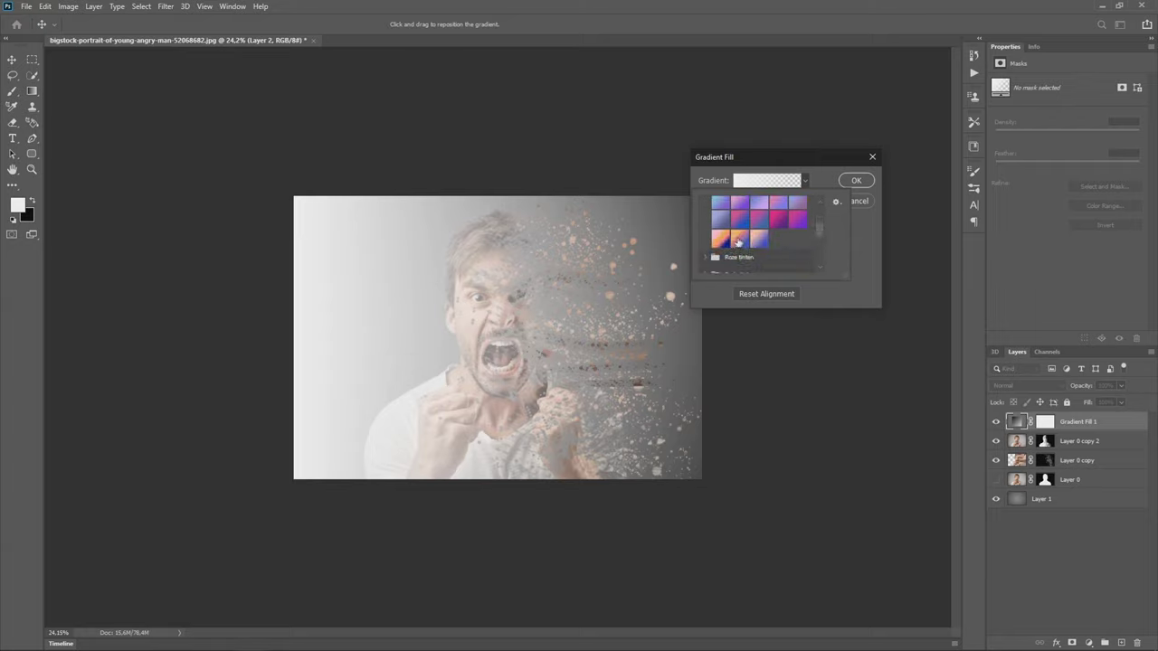
click(738, 240)
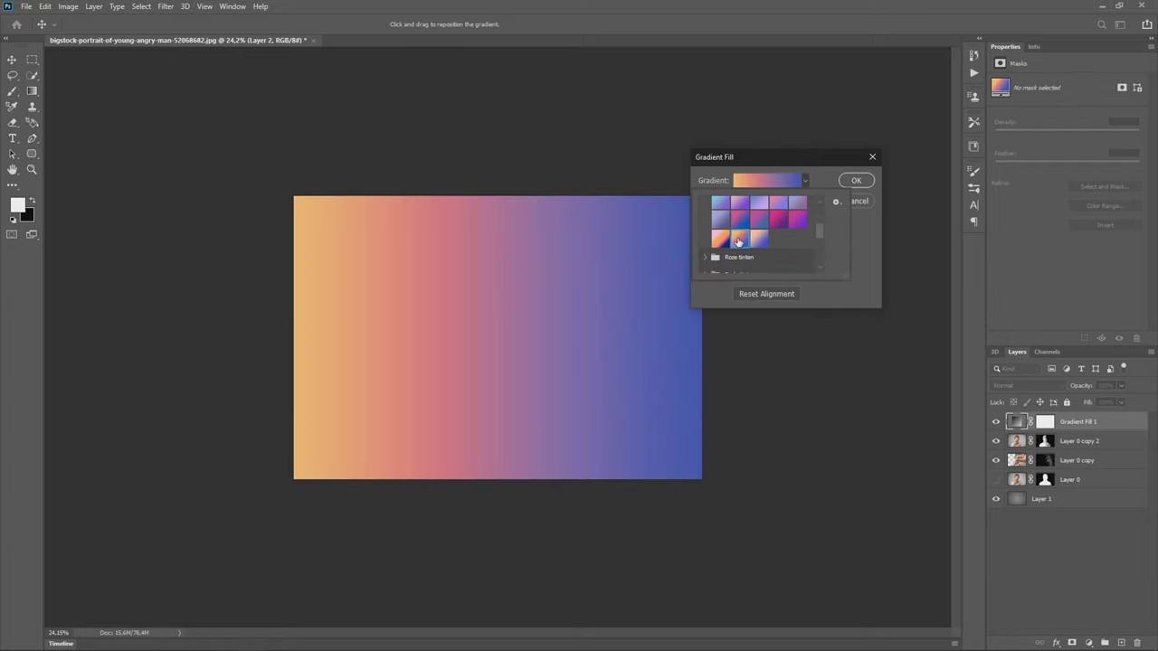
click(839, 184)
click(843, 181)
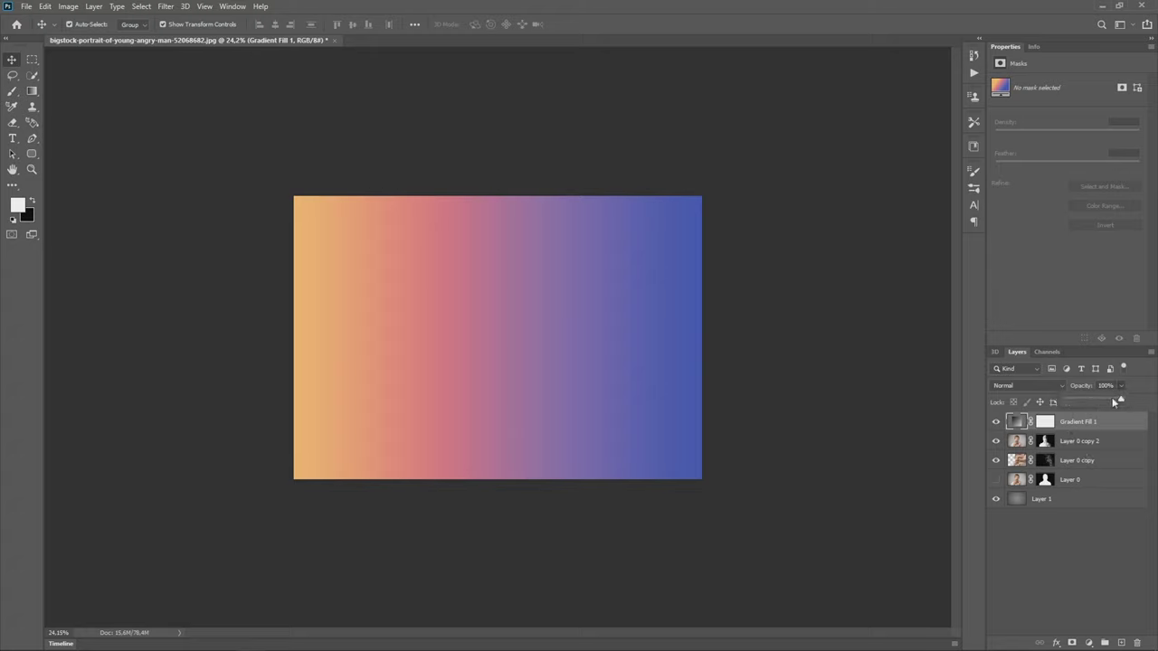
drag(1114, 401, 1077, 404)
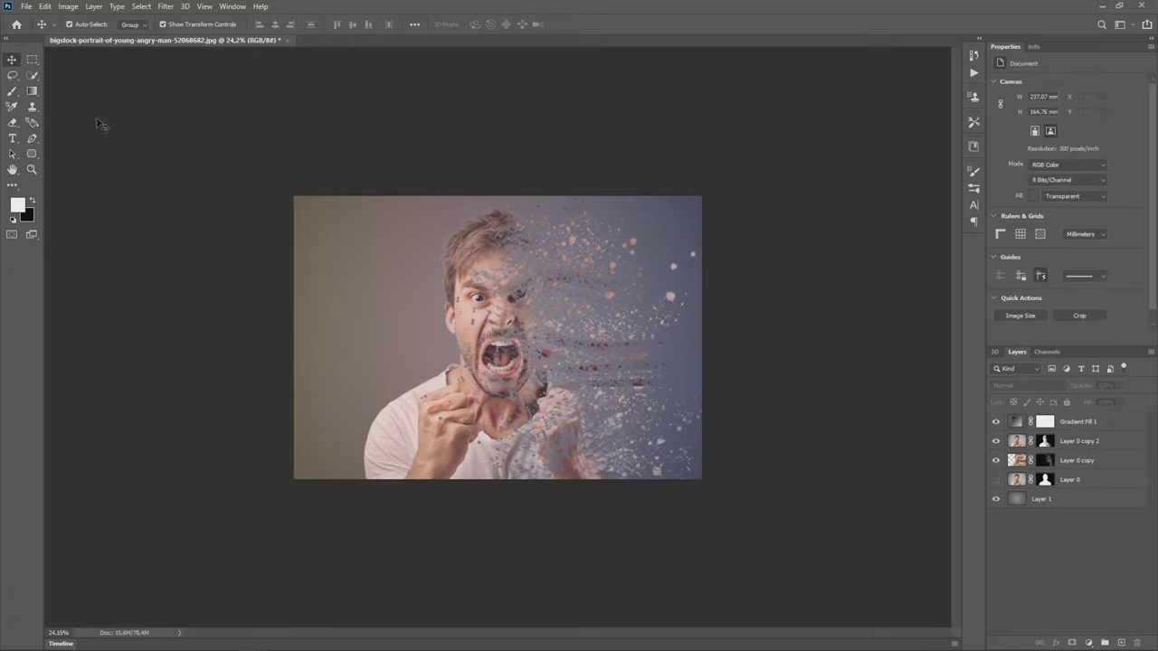
Clip the gradient fill to Layer 0 copy 2, and clip a duplicate of it to Layer 0 copy.
alt+click(1083, 432)
key(ctrl+j)
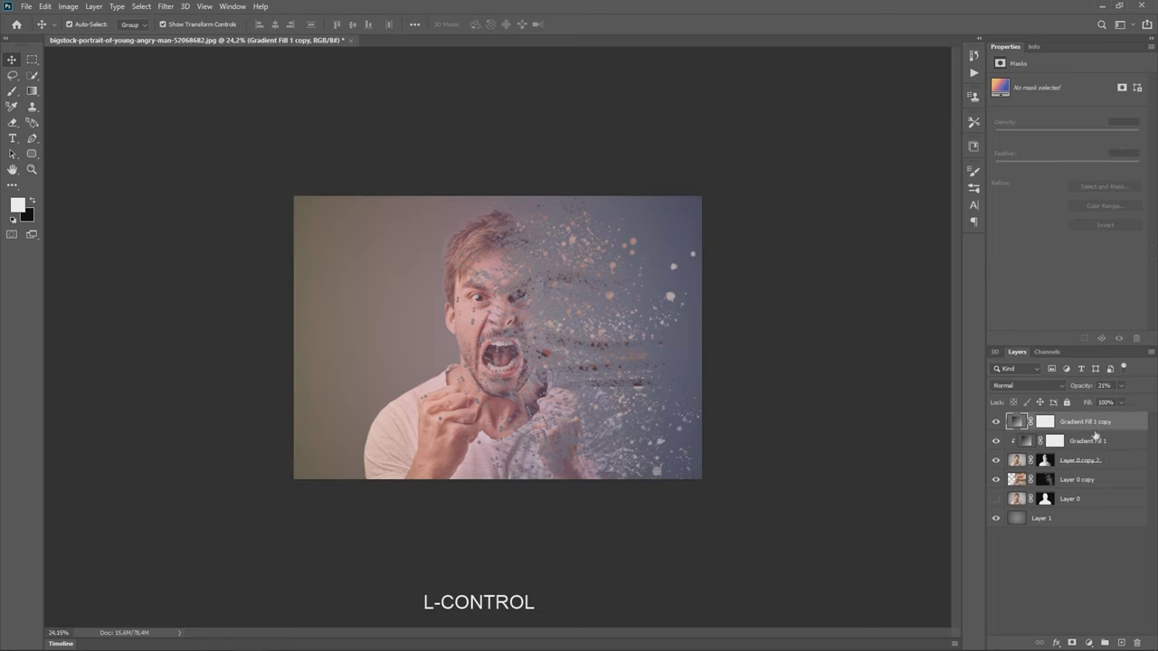
drag(1094, 429, 1082, 469)
alt+click(1077, 471)
click(1064, 545)
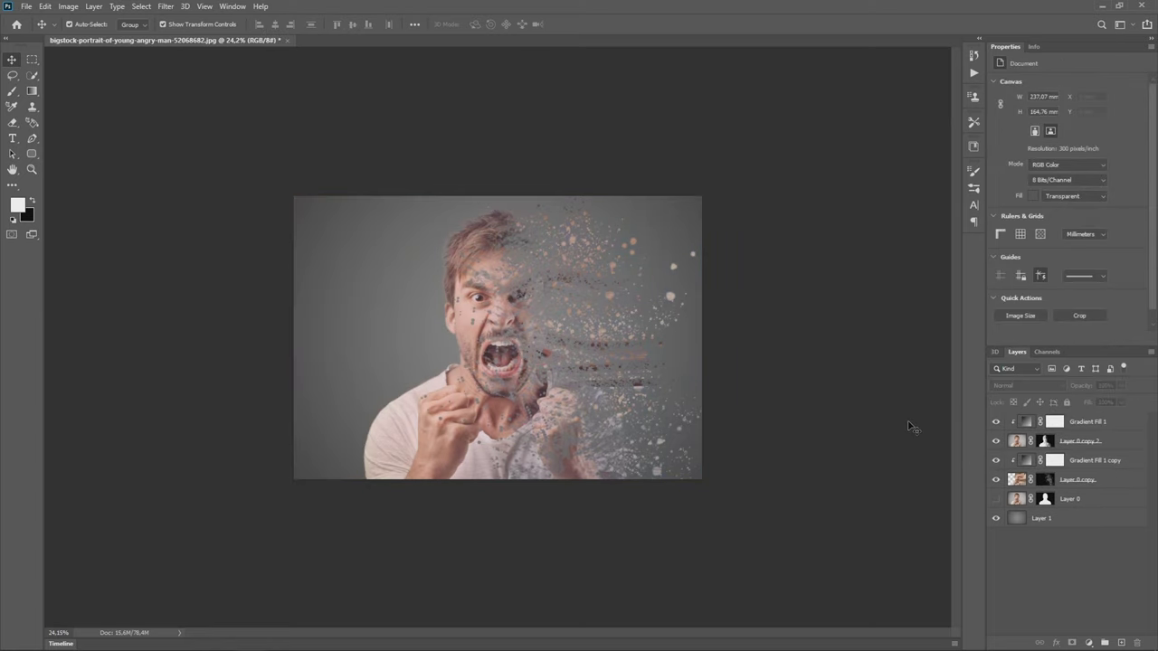
Add a top Hue/Saturation adjustment layer with Colorize on, saturation 34, lightness -27 and the Soft Light blend mode.
scroll(522, 324, up, 3)
scroll(522, 324, down, 2)
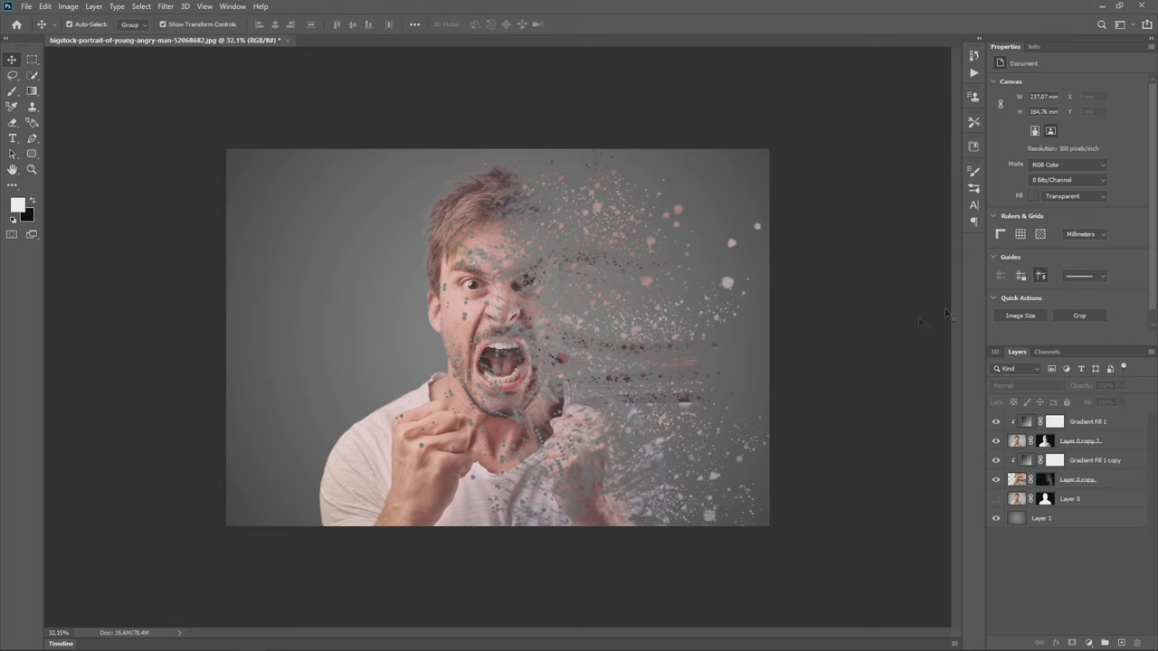
click(1090, 643)
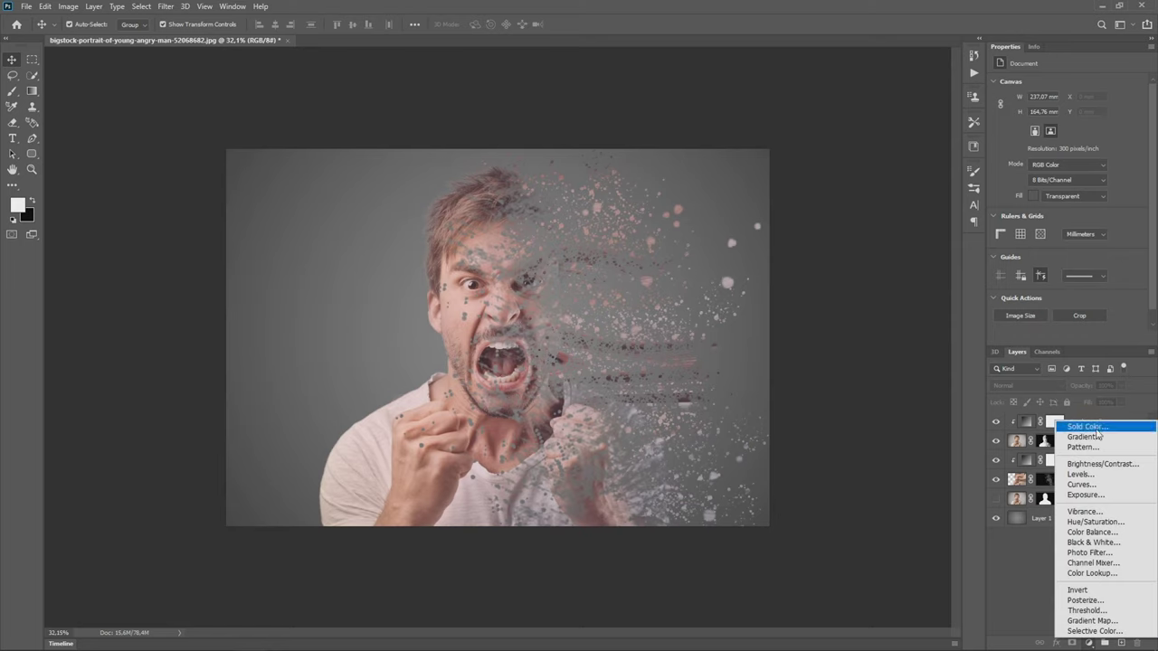
click(1106, 522)
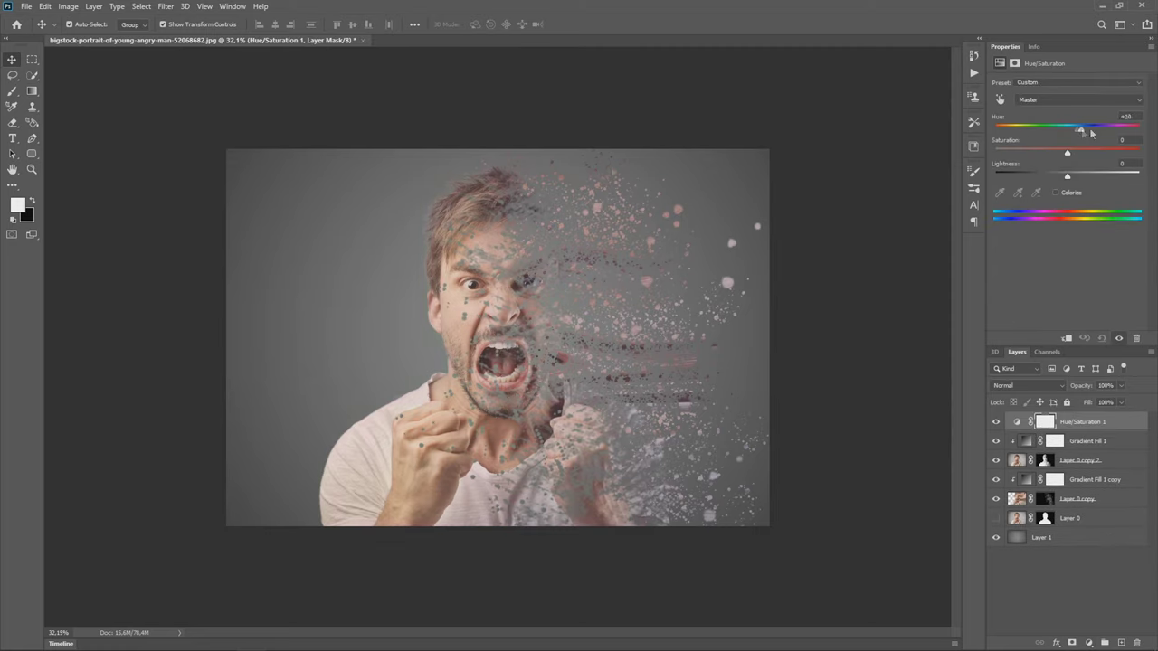
drag(1112, 155, 1111, 155)
click(1069, 194)
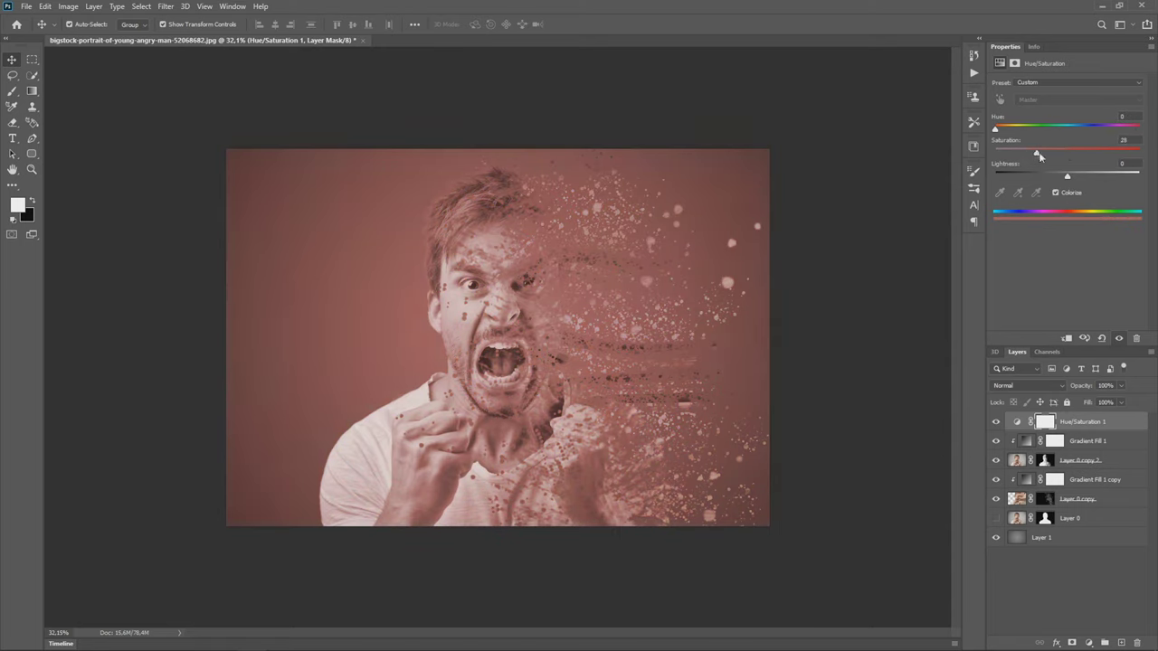
mouse_move(1067, 177)
mouse_down()
mouse_move(1080, 176)
mouse_move(1051, 177)
mouse_up()
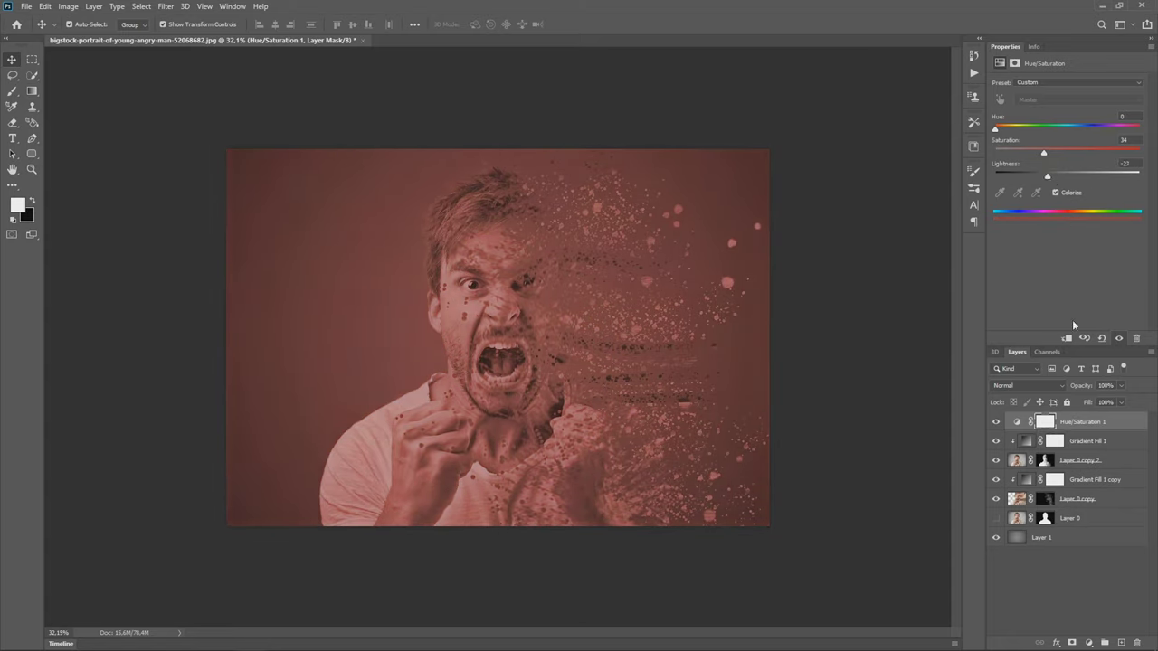
click(1031, 385)
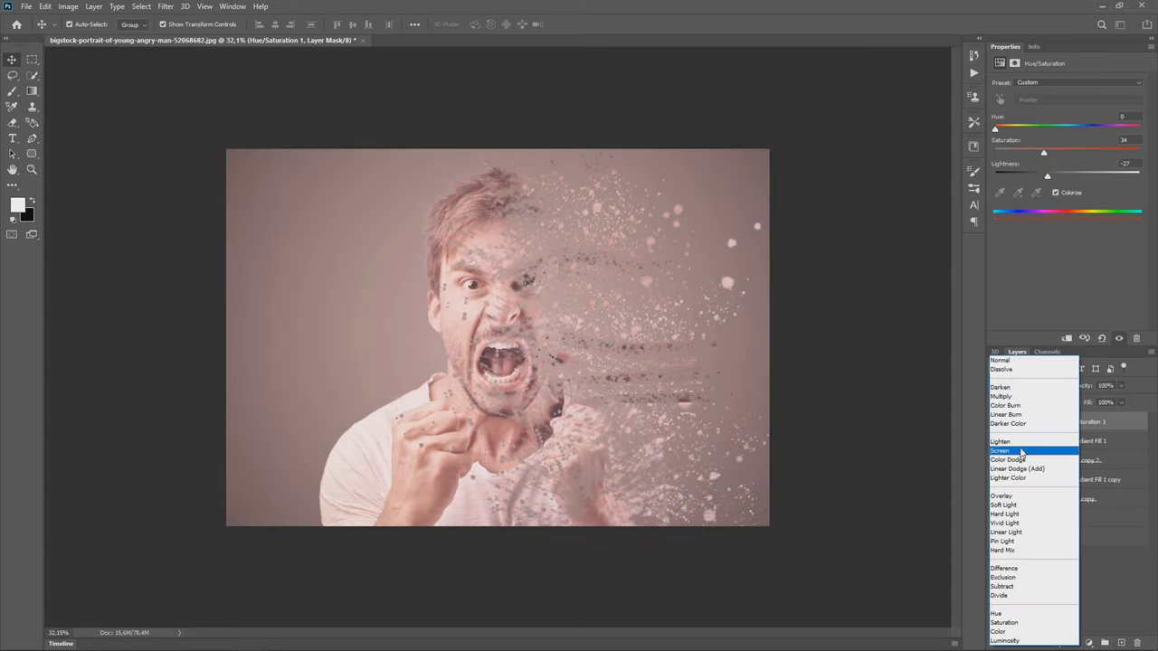
click(1018, 509)
Toggle the visibility of the gradient fill layers to compare their effect and review the whole composition.
click(996, 441)
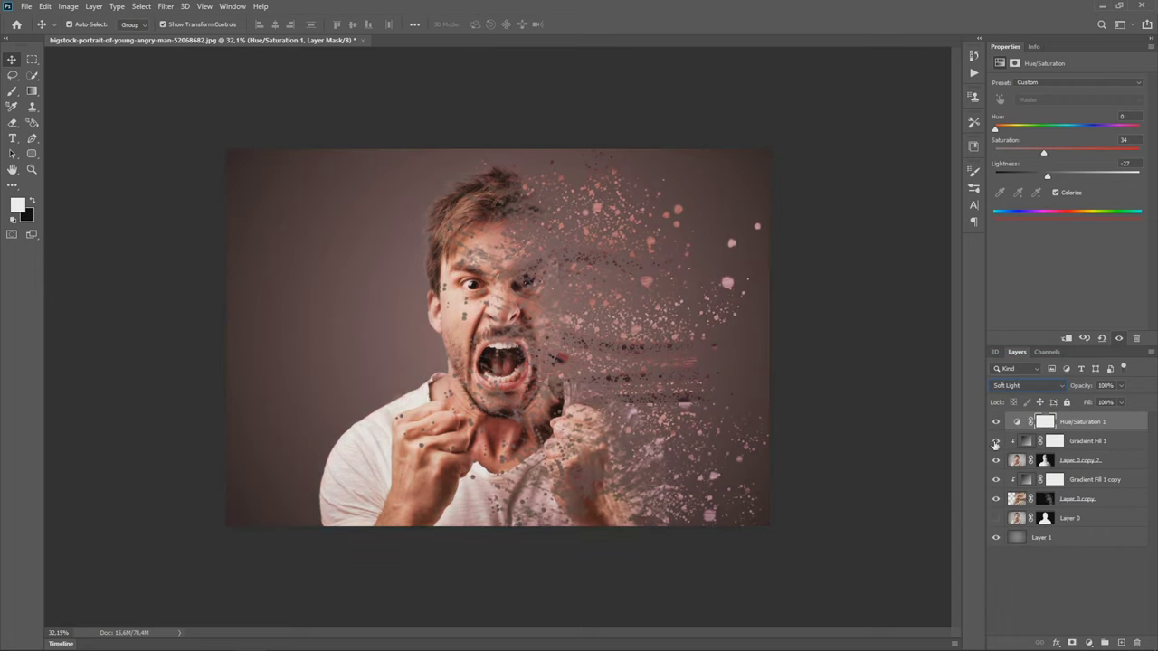
click(996, 441)
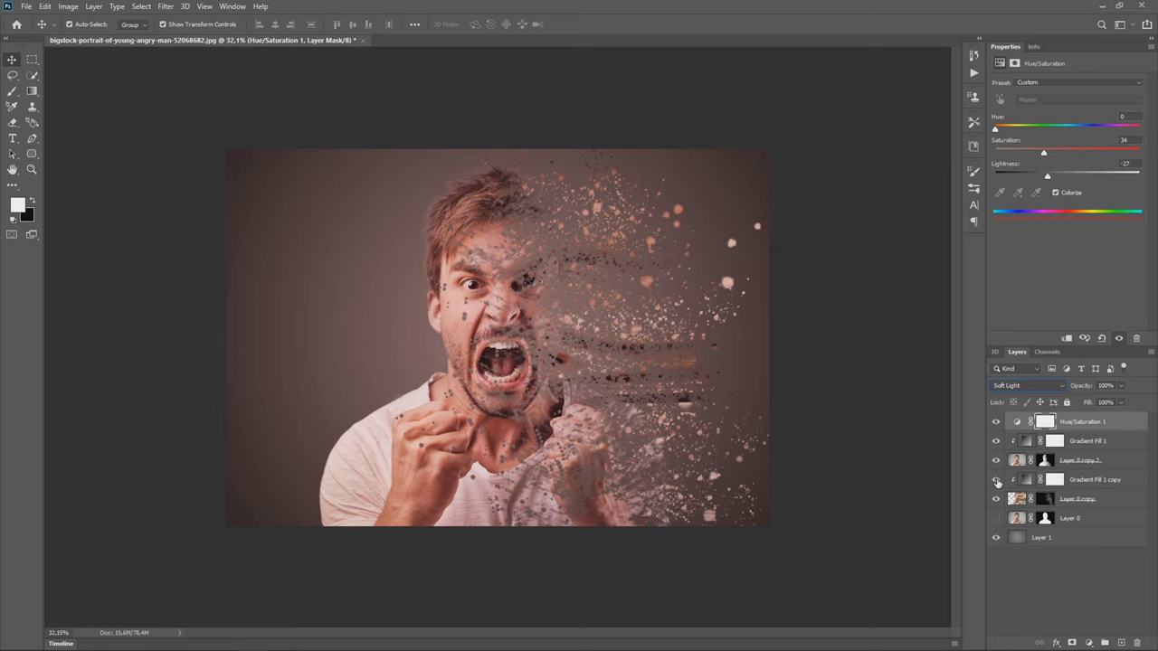
click(917, 450)
scroll(491, 313, down, 4)
scroll(491, 312, up, 3)
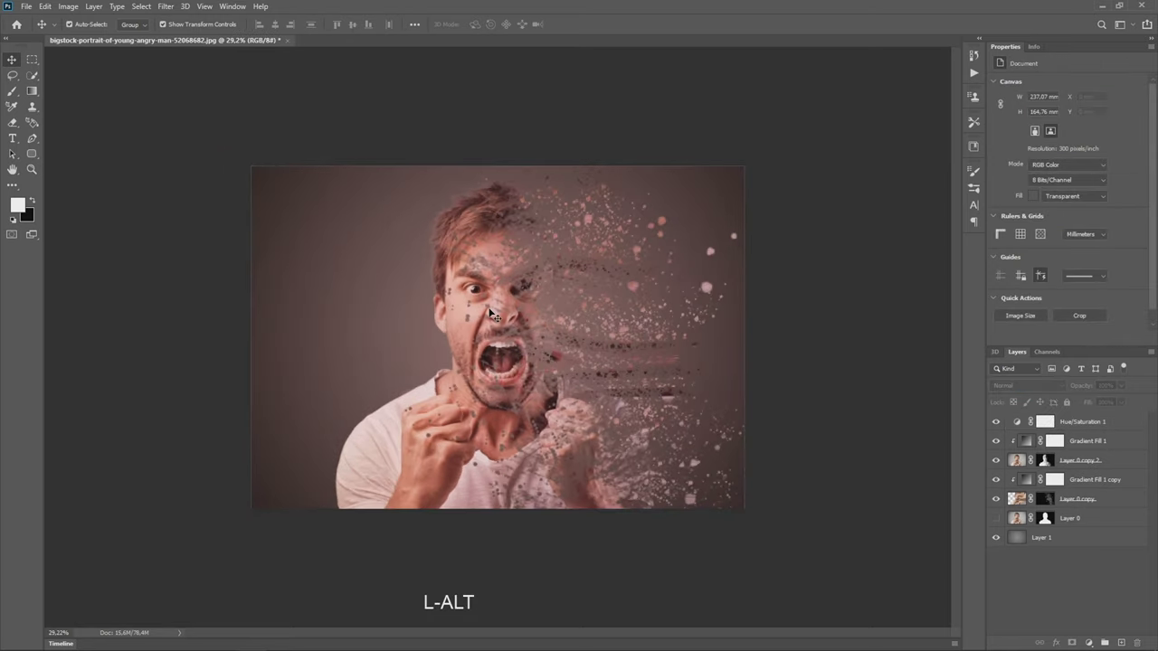